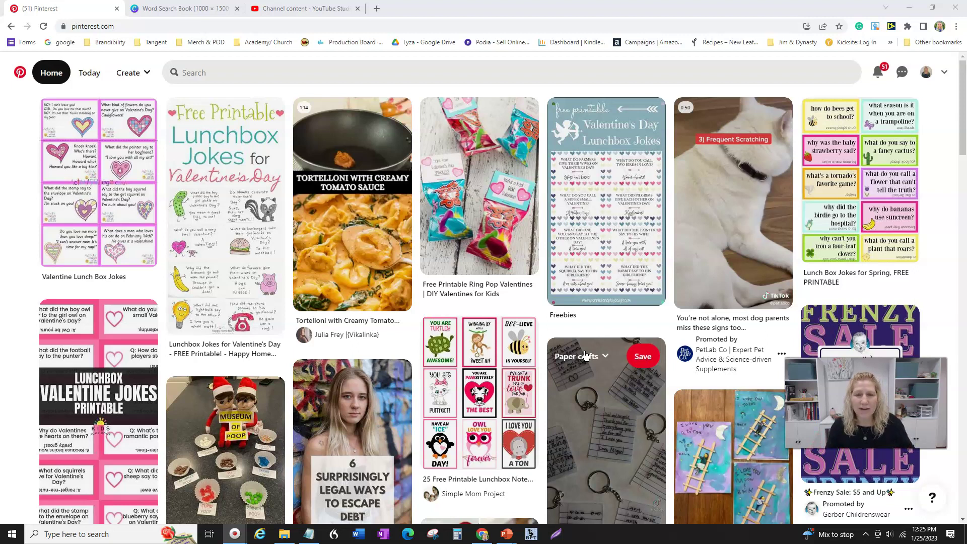
Step: Look through the pin designs in the Pinterest home feed
scroll(585, 356, "down", 1)
scroll(586, 355, "up", 1)
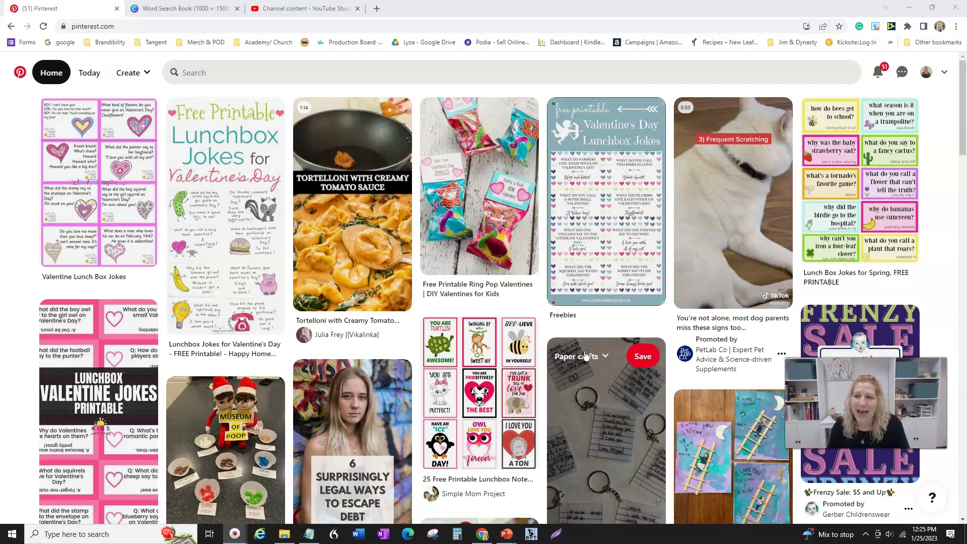
scroll(586, 356, "down", 1)
scroll(586, 355, "up", 1)
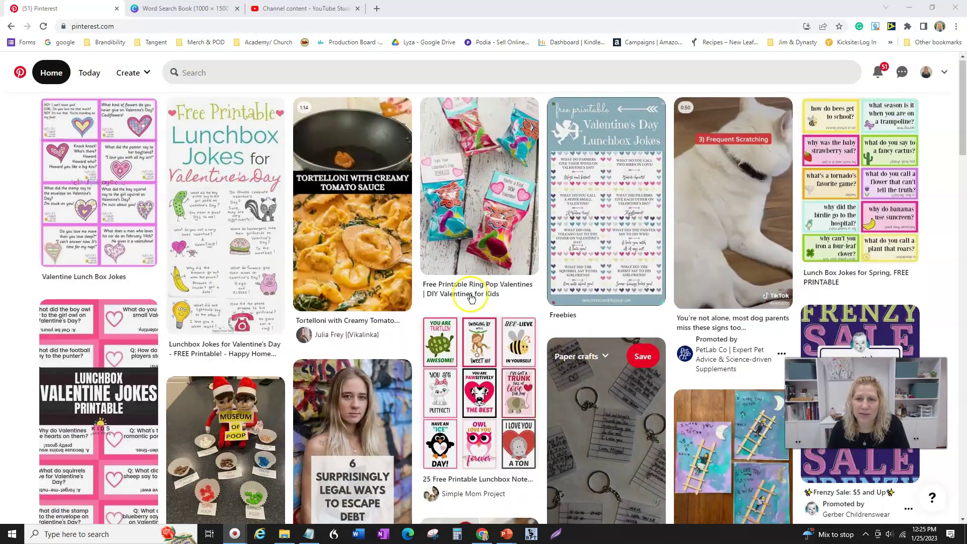
scroll(712, 412, "down", 4)
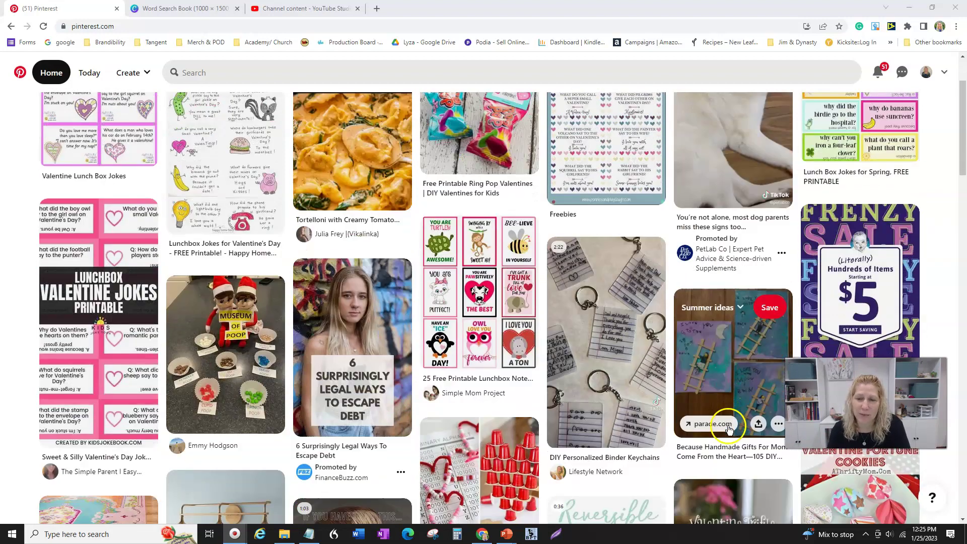
scroll(738, 449, "down", 4)
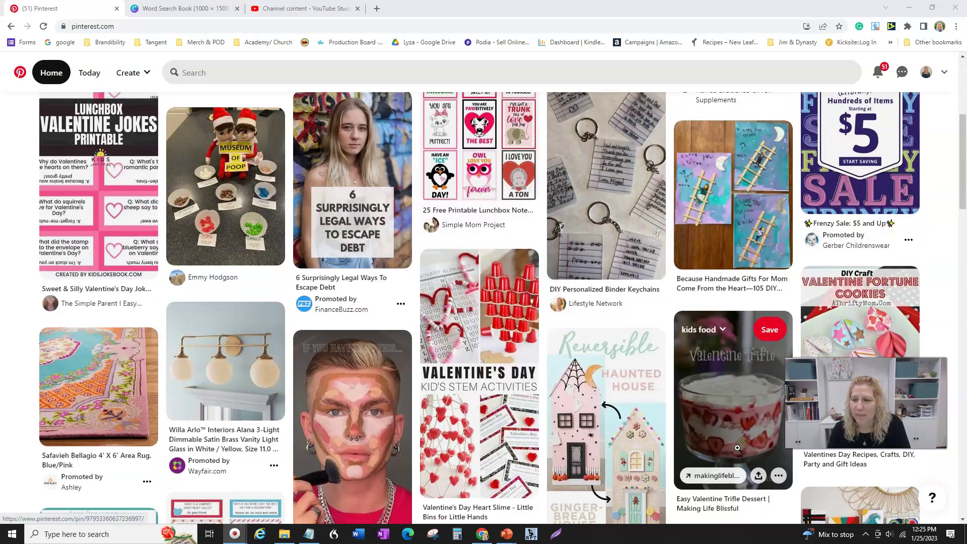
scroll(729, 453, "down", 4)
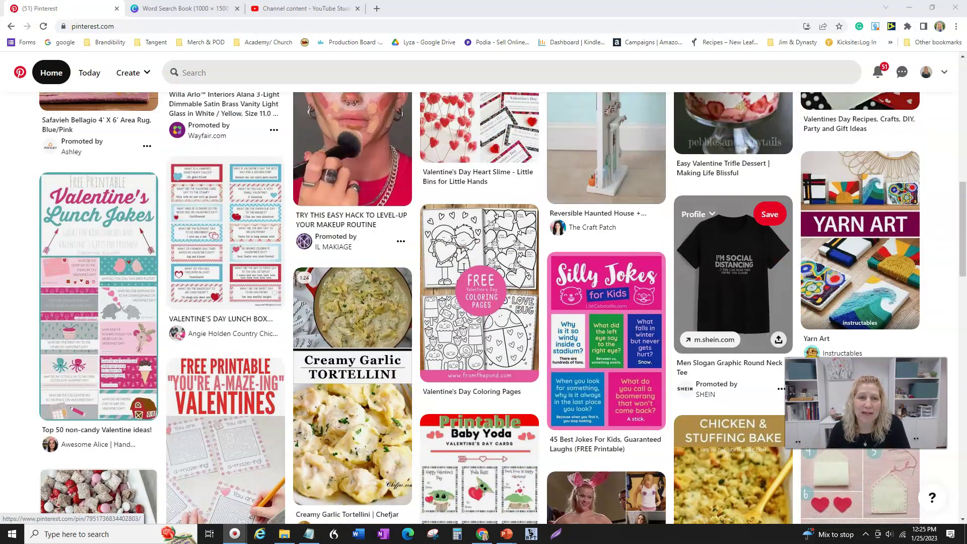
Step: Refresh the home feed and examine how the new pins, such as the Valentine's printables and recipes, are designed
left_click(43, 26)
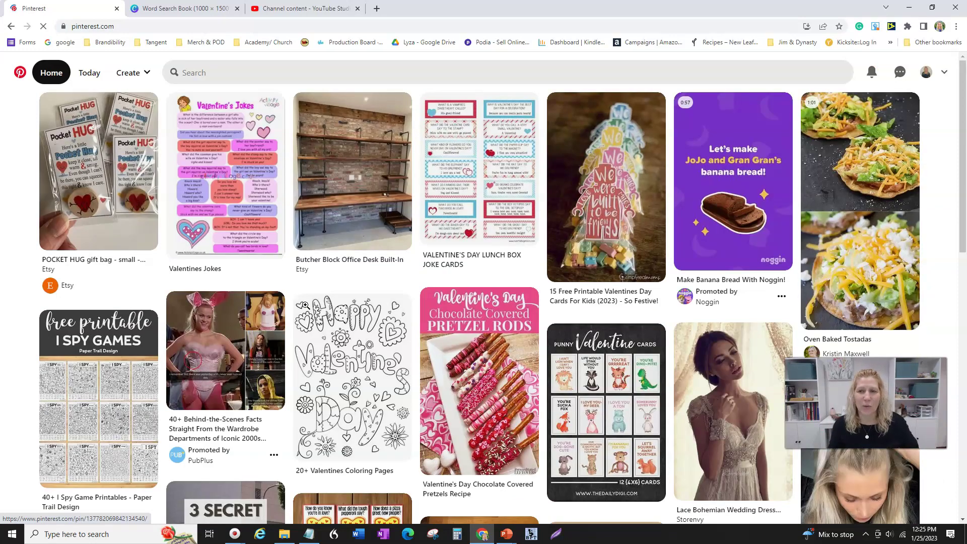
scroll(305, 305, "down", 7)
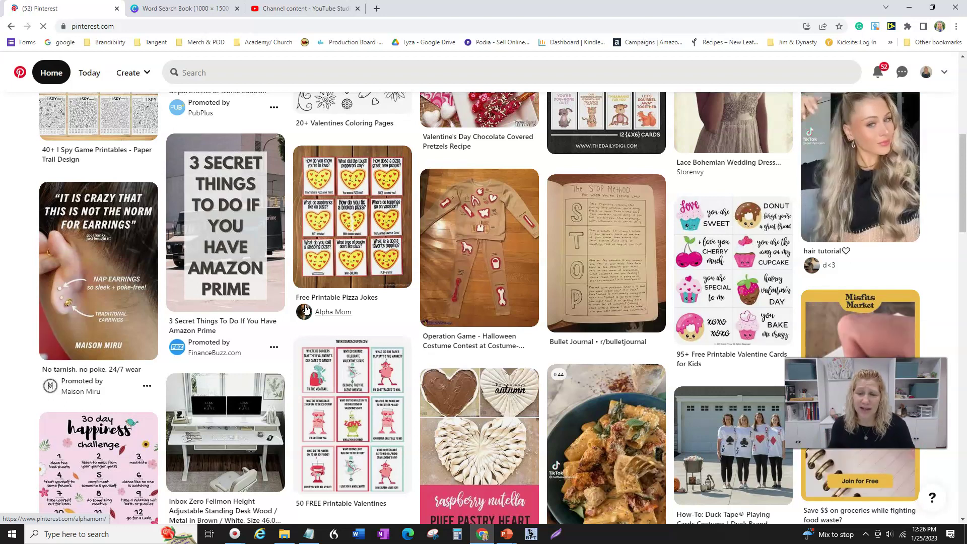
scroll(332, 398, "down", 1)
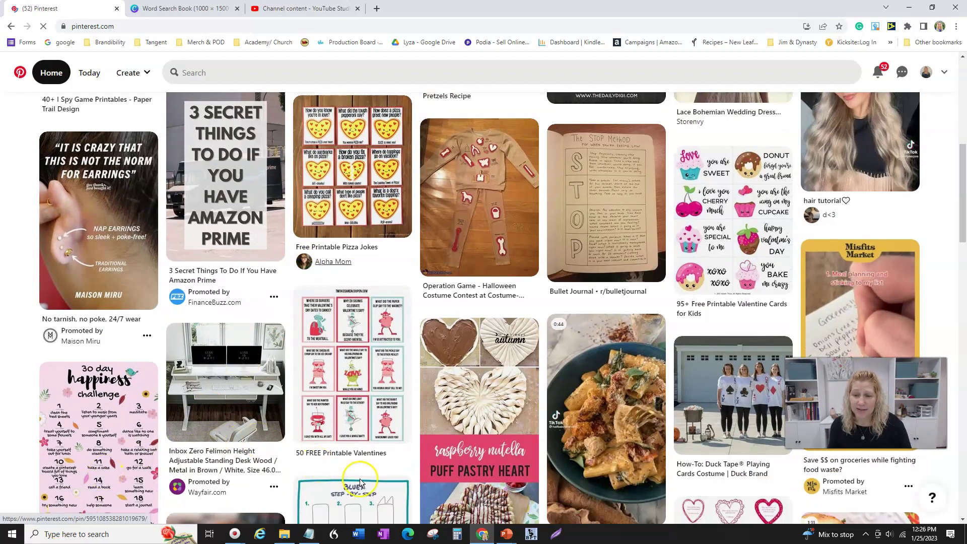
left_click(529, 482)
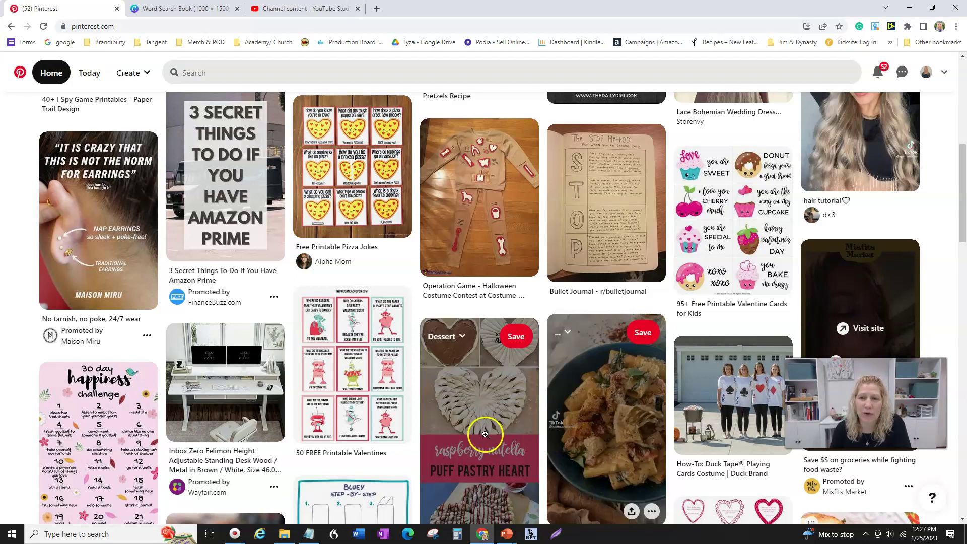
scroll(480, 432, "up", 5)
scroll(481, 431, "up", 4)
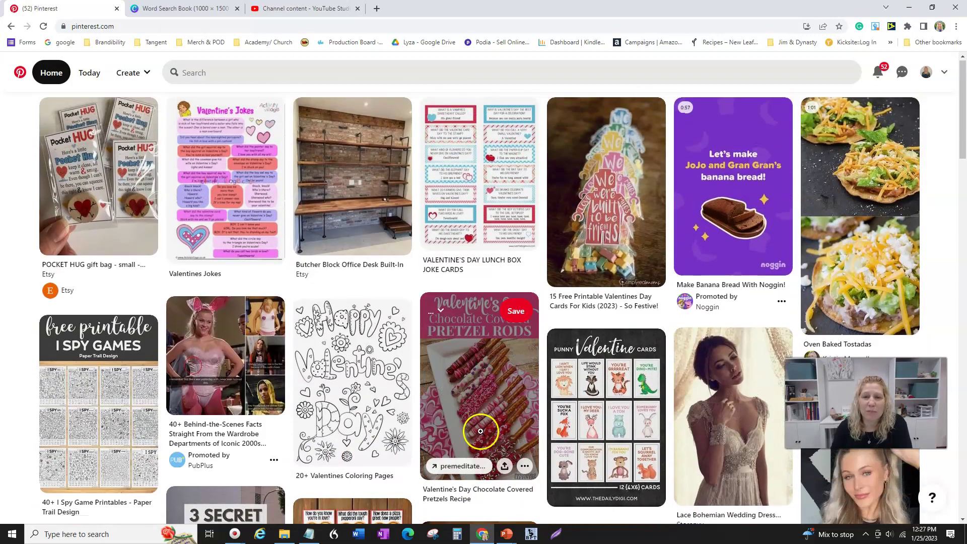
scroll(480, 431, "down", 9)
scroll(481, 432, "down", 3)
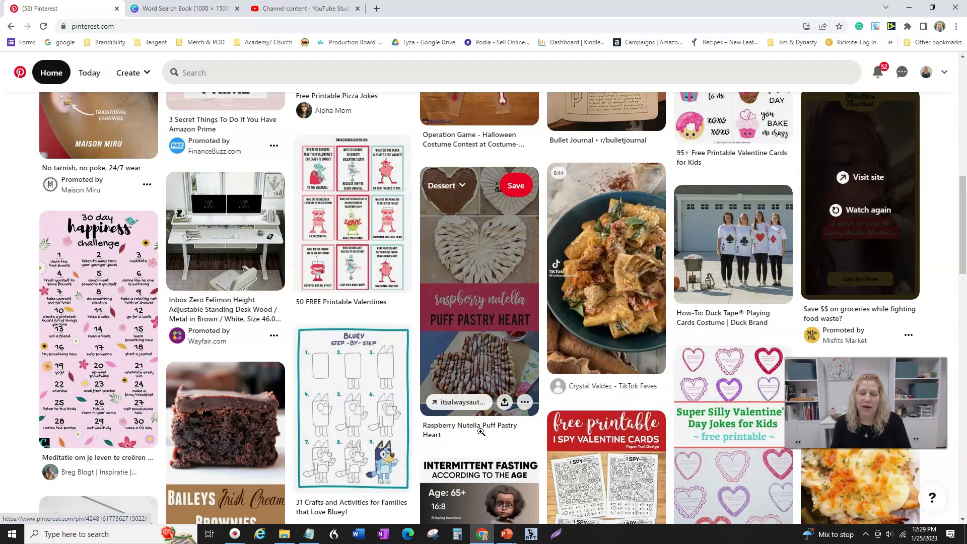
left_click(295, 342)
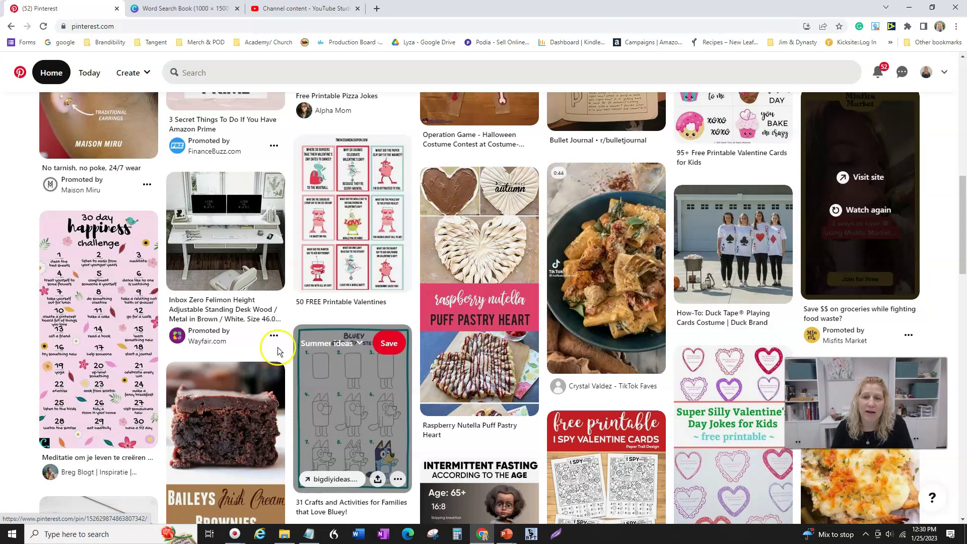
scroll(353, 322, "up", 6)
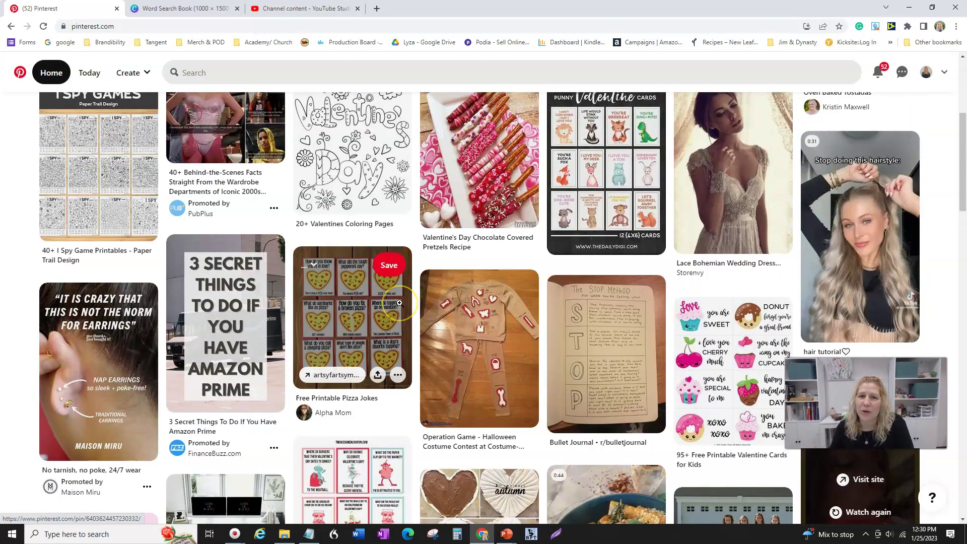
scroll(398, 307, "down", 5)
mouse_move(394, 326)
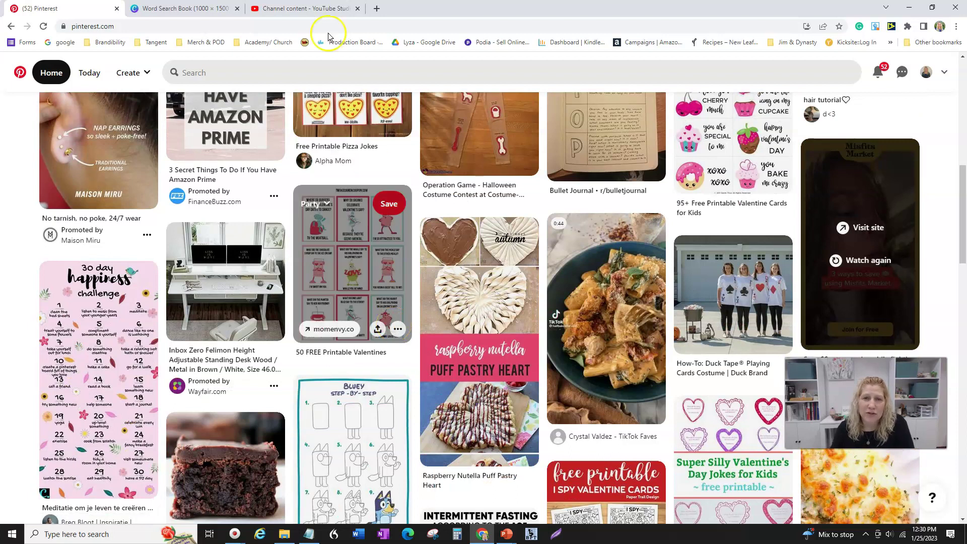
Step: Switch to the Word Search Book (1000 × 1500 px) design in Canva and skim the pin templates on pages 1 to 5
left_click(189, 8)
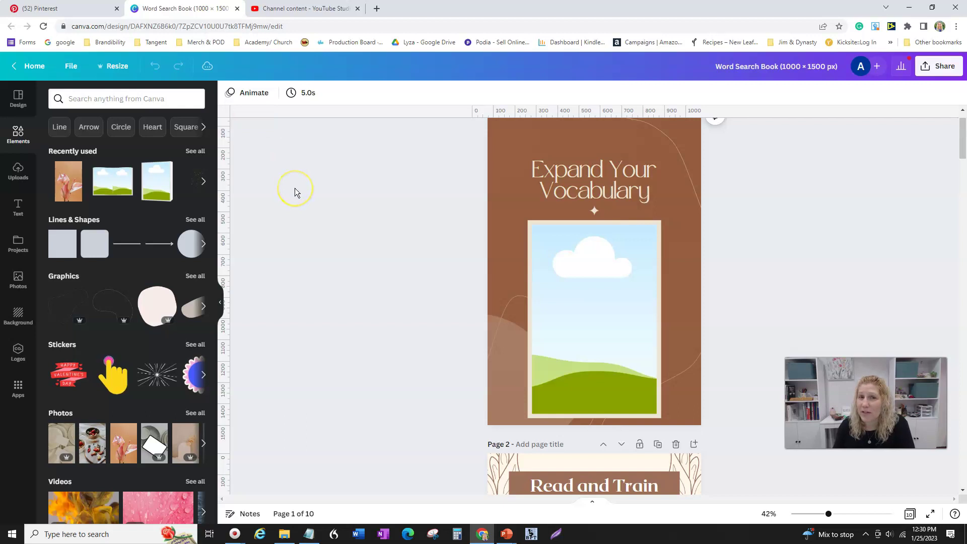
left_click(296, 191)
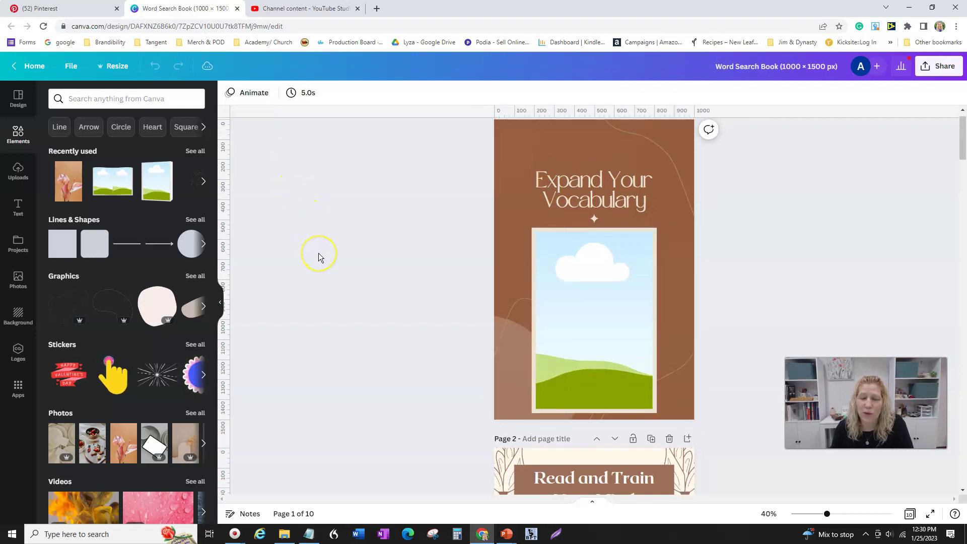
scroll(318, 256, "up", 1)
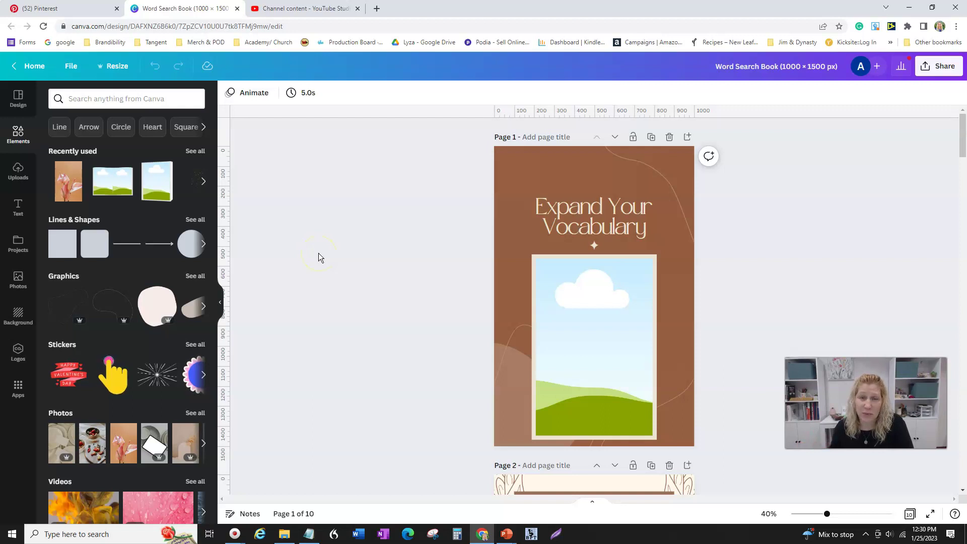
scroll(318, 254, "down", 2)
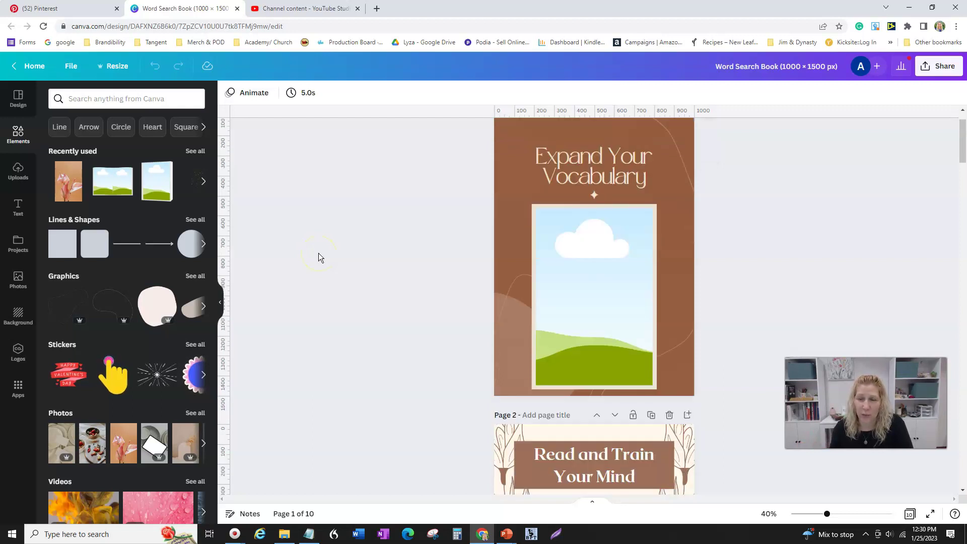
scroll(318, 254, "down", 8)
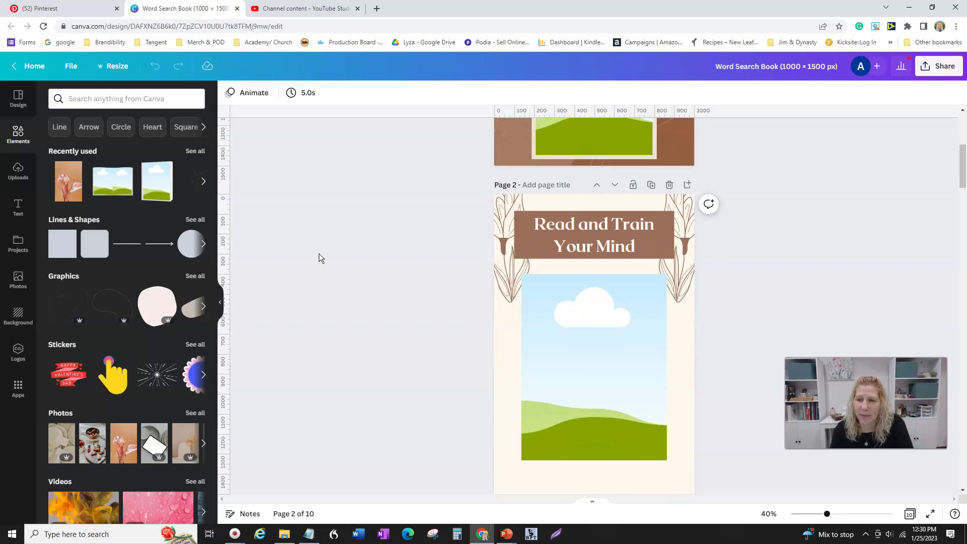
scroll(381, 282, "down", 13)
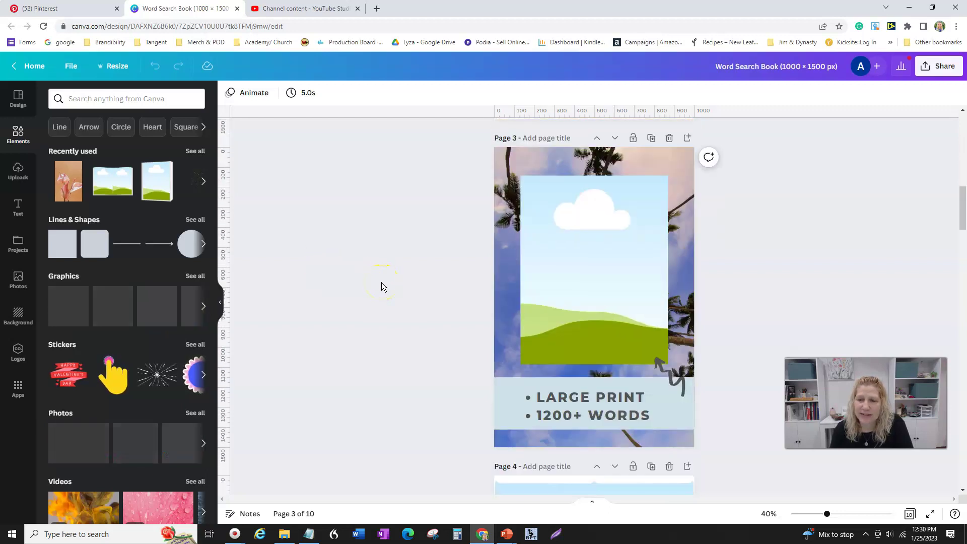
scroll(382, 284, "down", 18)
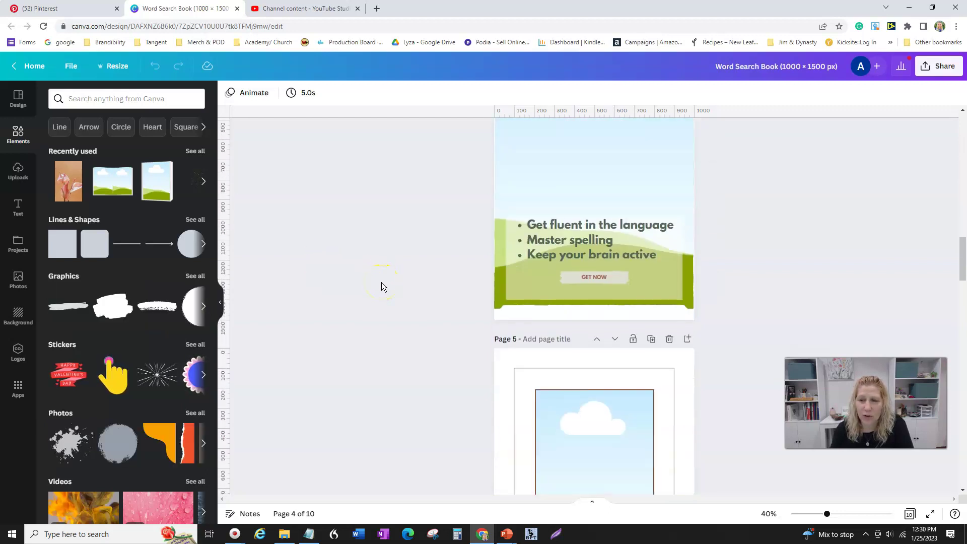
scroll(382, 285, "down", 5)
scroll(382, 284, "up", 14)
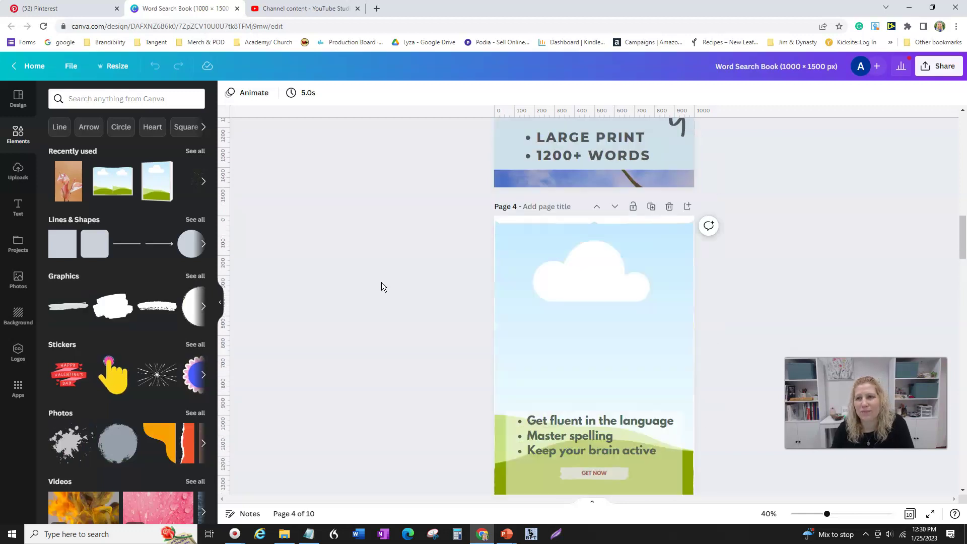
scroll(382, 284, "up", 10)
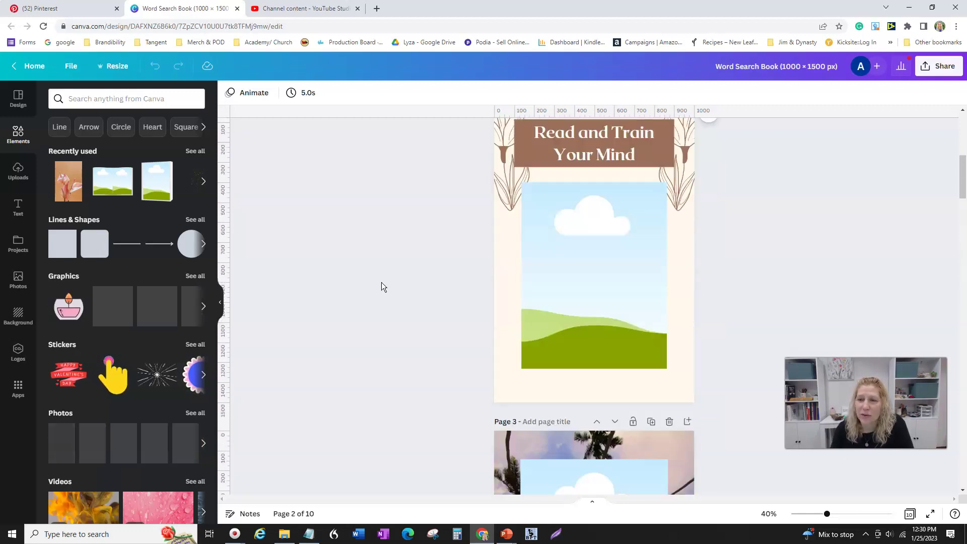
scroll(382, 287, "up", 3)
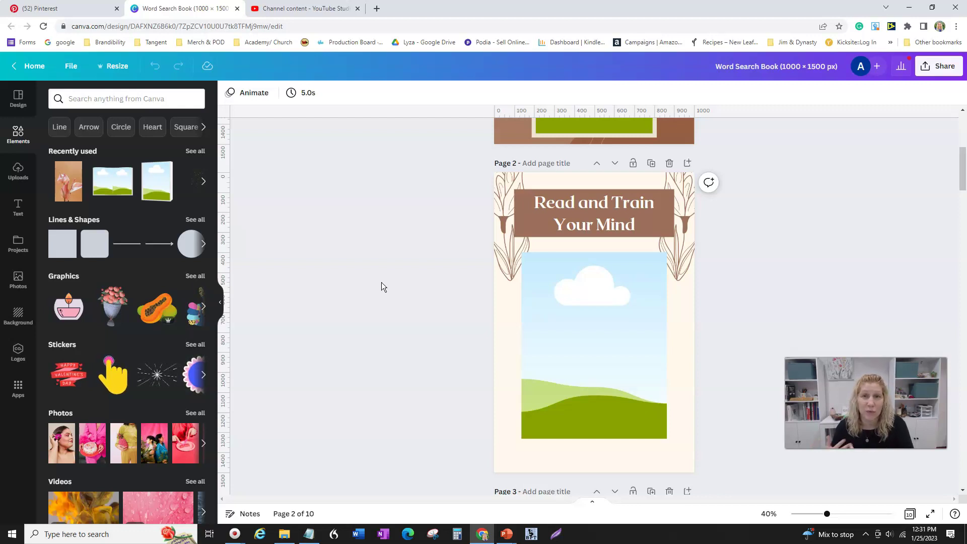
scroll(382, 282, "up", 5)
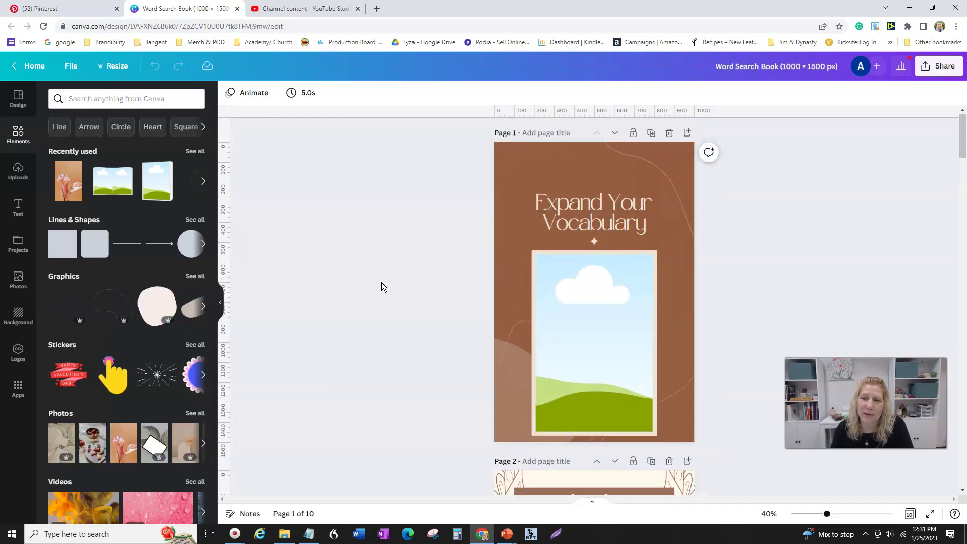
Step: Review the wording and layout of the pin templates on pages 1 to 9 and return to page 1
scroll(382, 283, "down", 5)
scroll(382, 283, "down", 5)
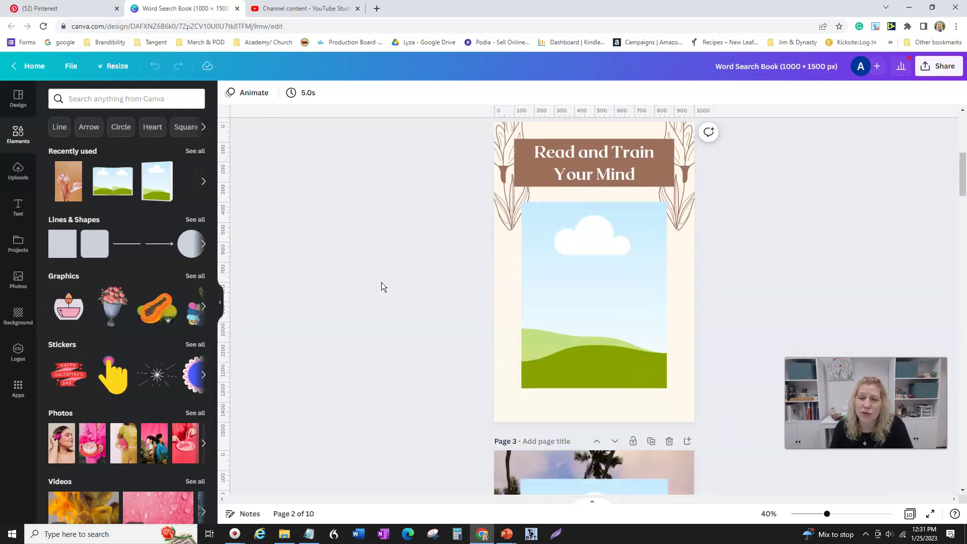
scroll(382, 283, "down", 2)
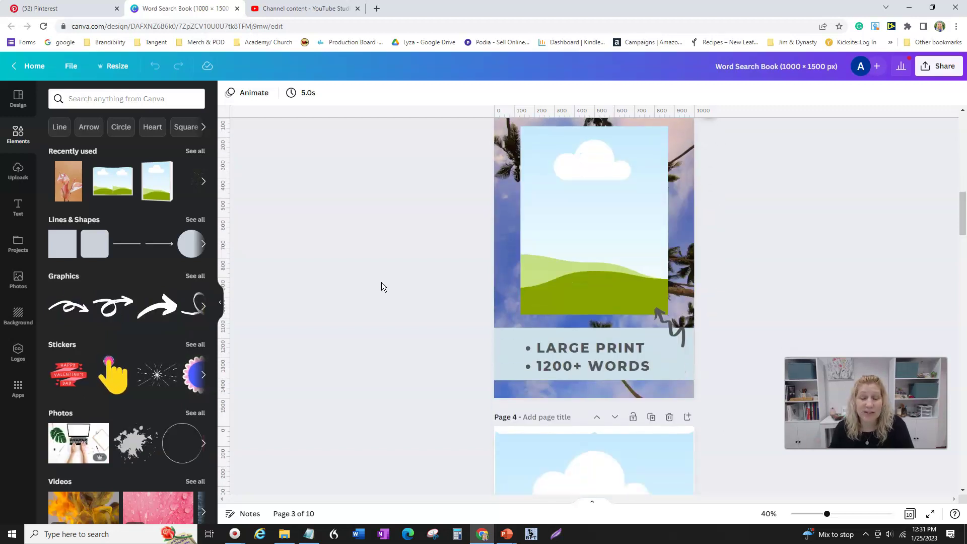
scroll(381, 287, "down", 1)
scroll(382, 283, "down", 5)
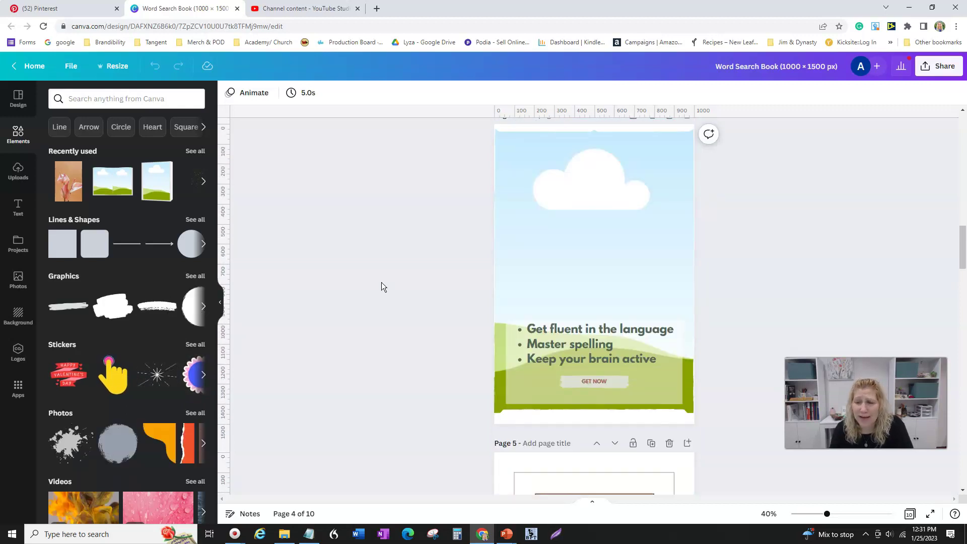
scroll(382, 283, "down", 1)
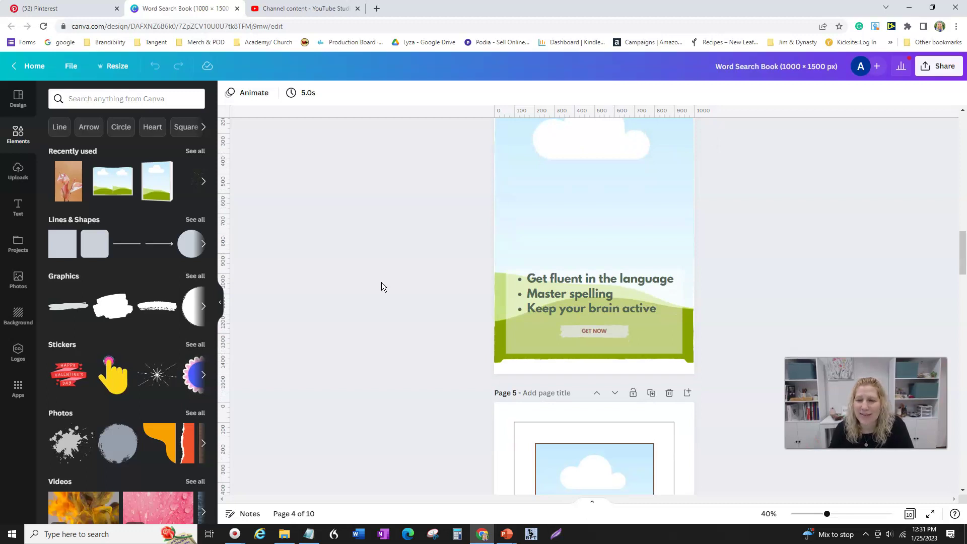
scroll(381, 285, "down", 4)
left_click(384, 298)
scroll(388, 310, "down", 2)
scroll(388, 311, "down", 1)
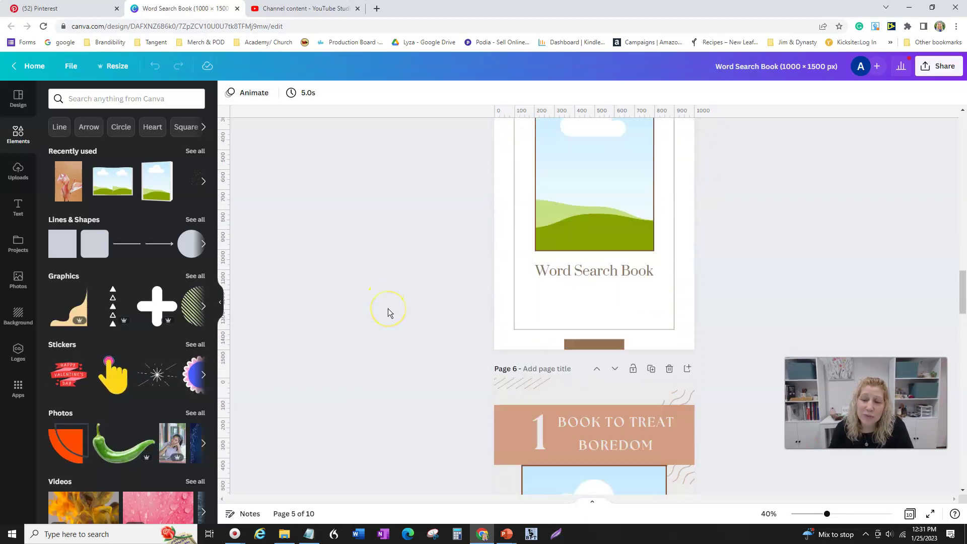
scroll(388, 309, "down", 4)
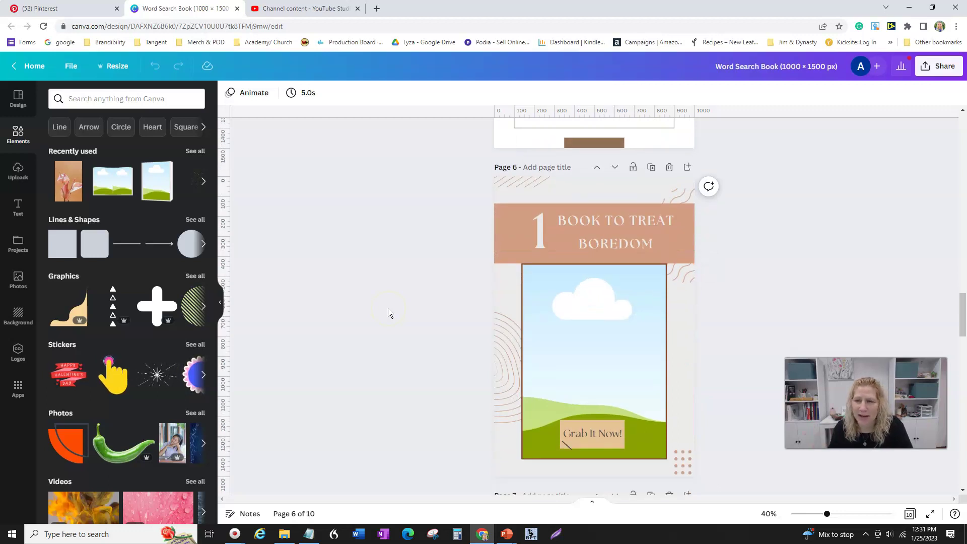
left_click(393, 358)
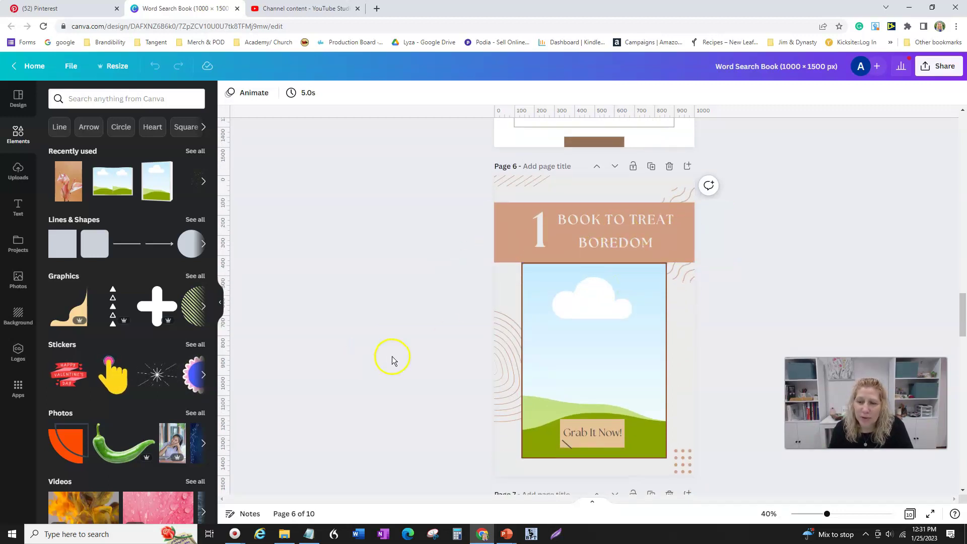
scroll(392, 358, "down", 6)
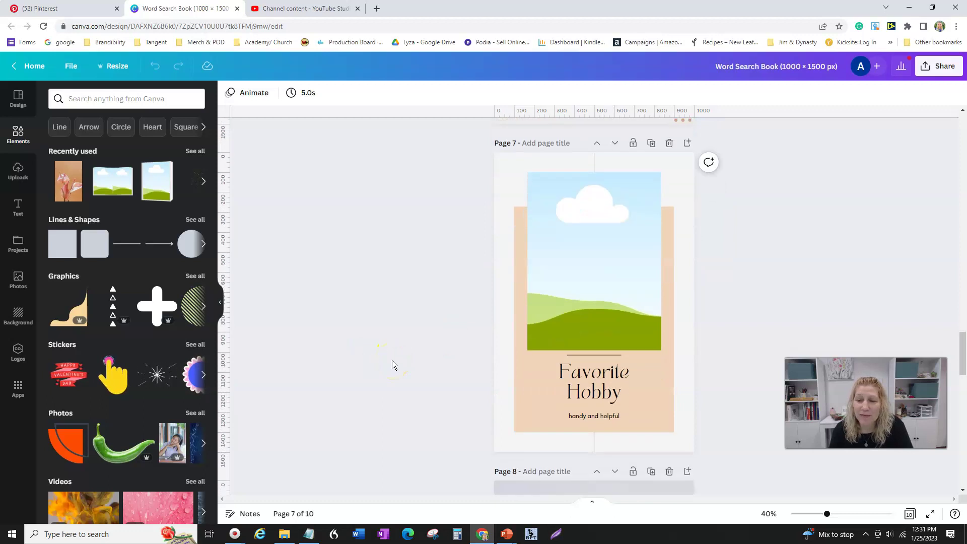
scroll(386, 358, "down", 4)
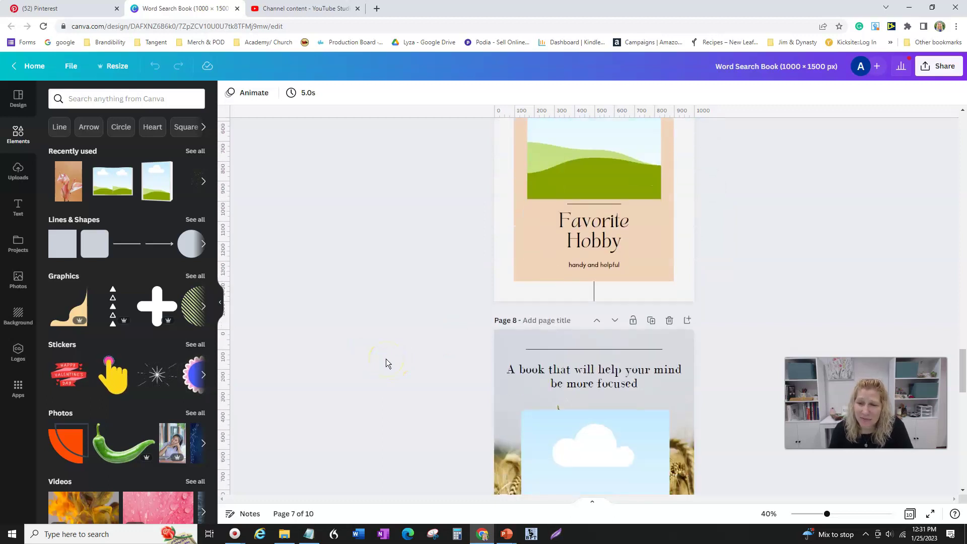
scroll(386, 359, "down", 1)
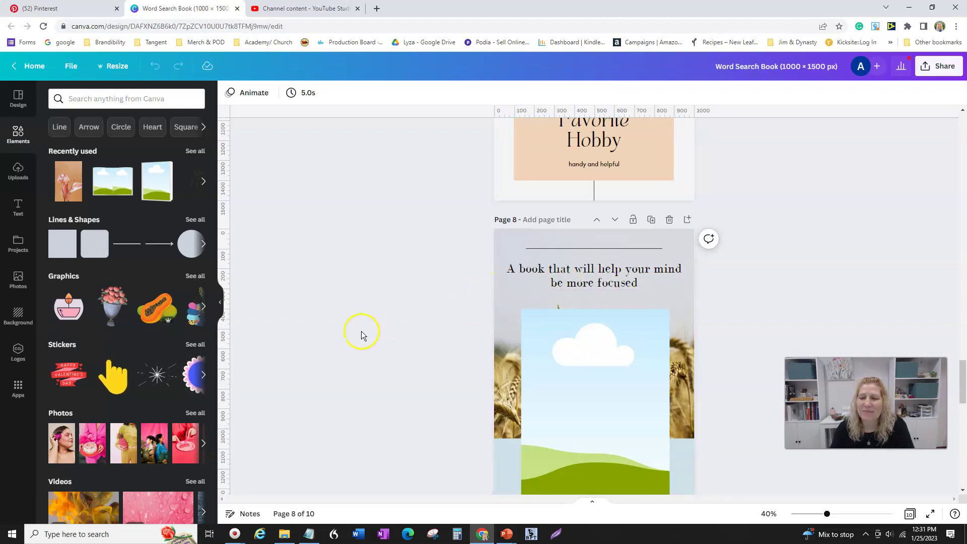
scroll(362, 337, "down", 6)
scroll(364, 350, "up", 15)
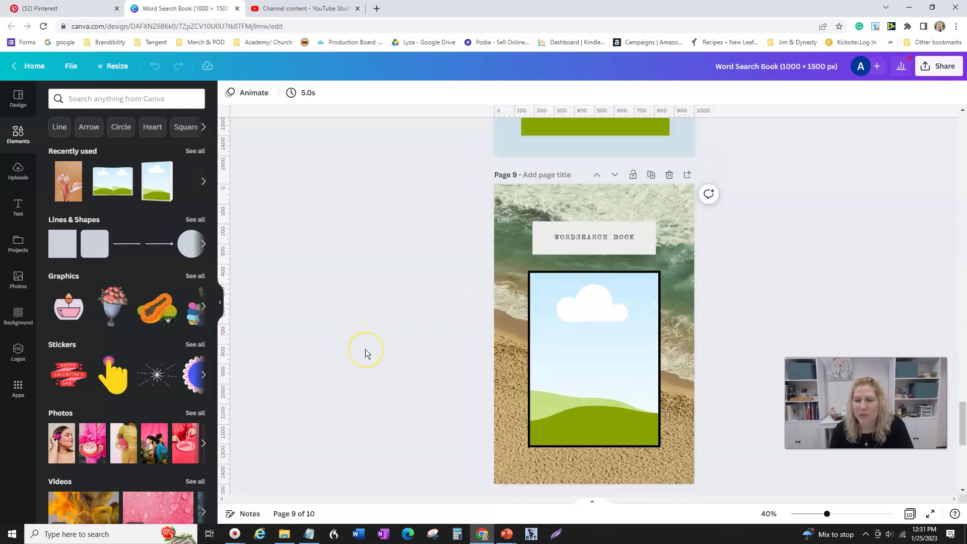
scroll(364, 349, "up", 12)
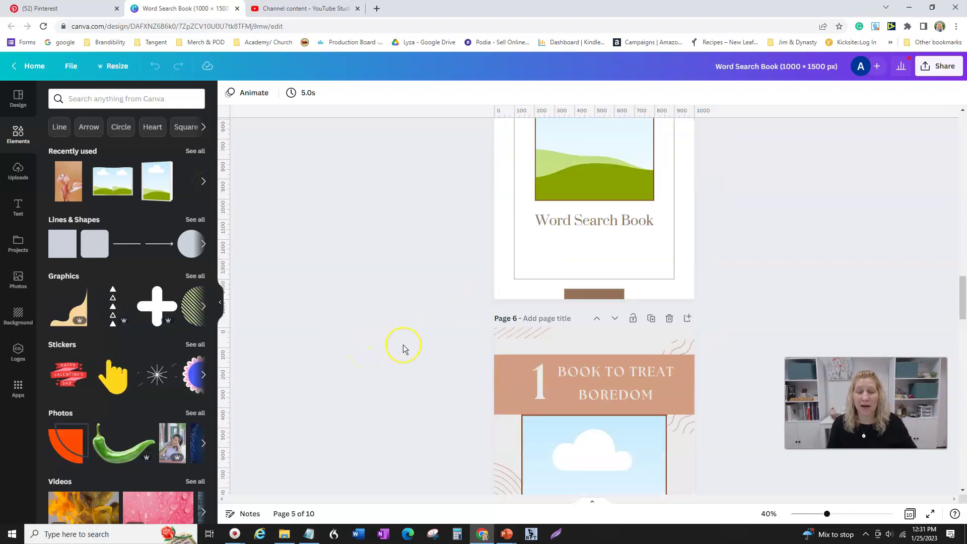
scroll(403, 346, "up", 6)
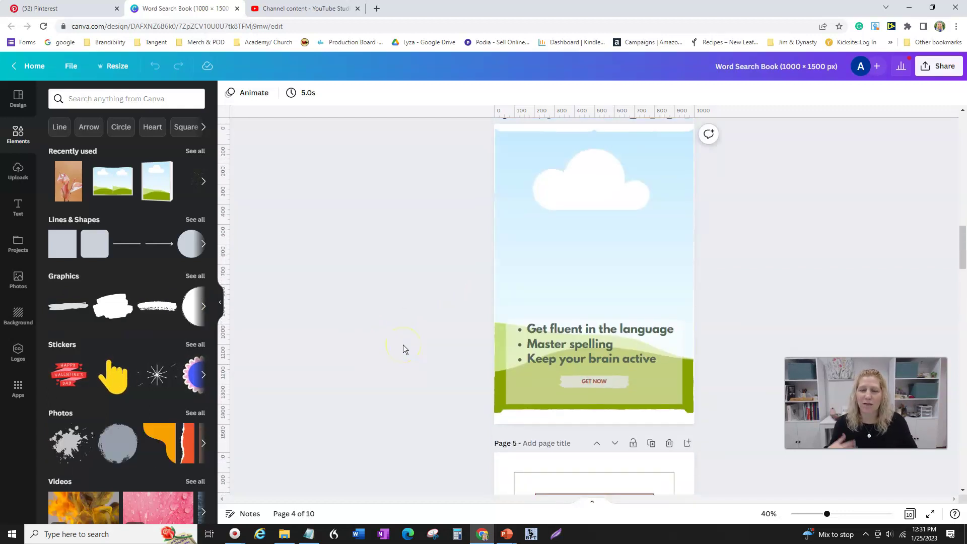
scroll(403, 348, "up", 15)
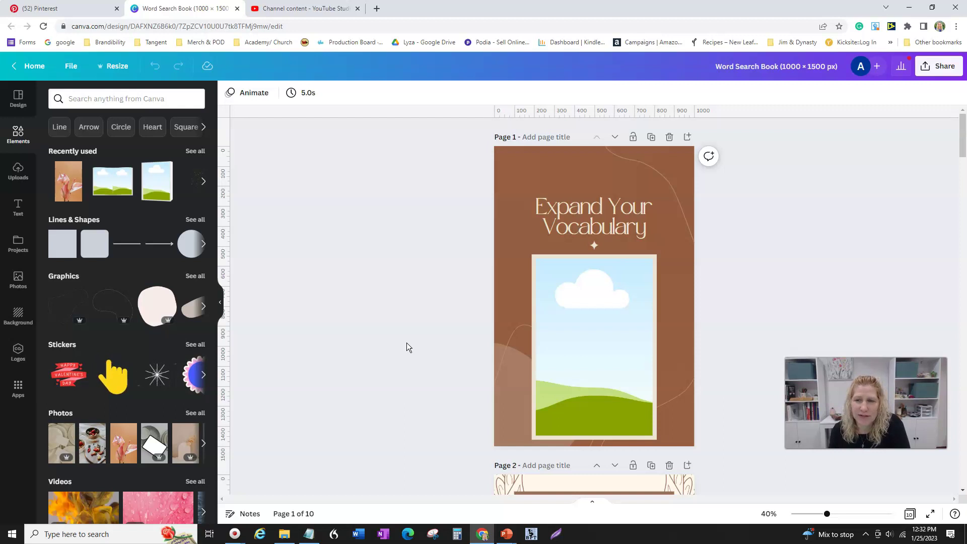
Step: Select the picture frame on page 1, search the elements for "frame" and show all results in the Frames category
scroll(426, 387, "down", 1)
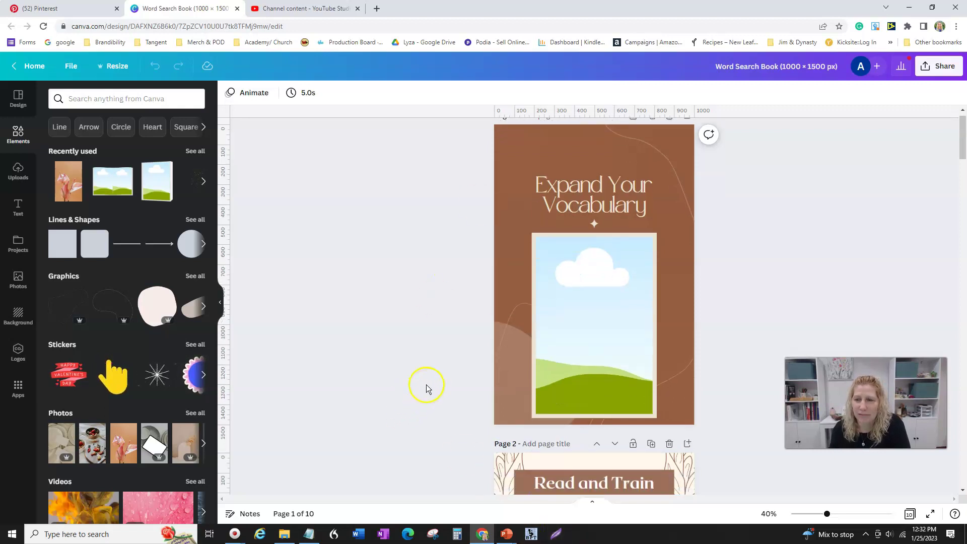
scroll(426, 386, "down", 3)
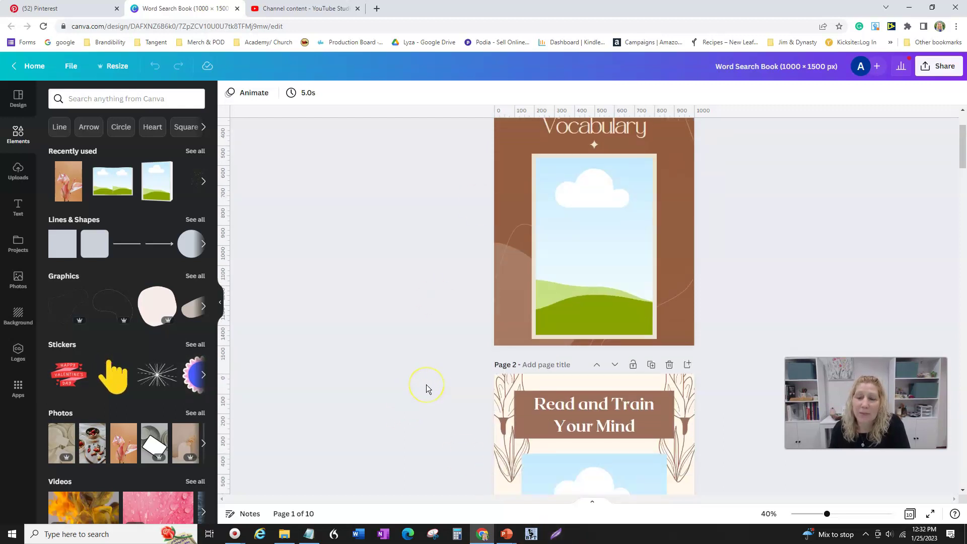
left_click(569, 226)
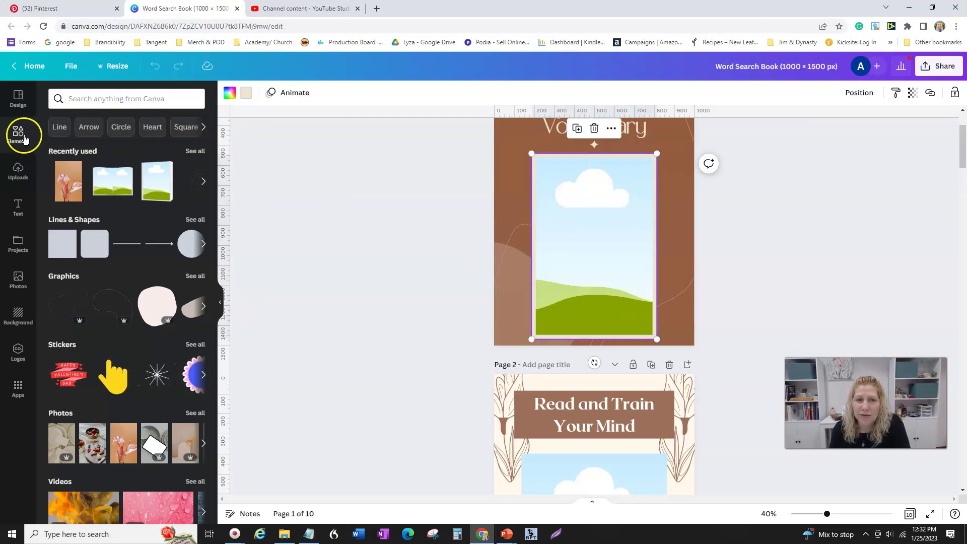
left_click(102, 100)
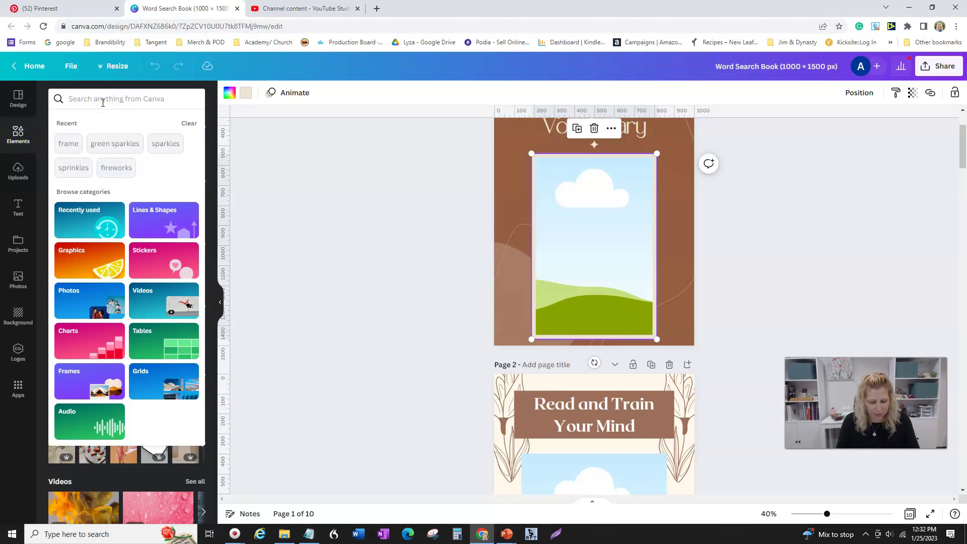
type("frame")
key("Return")
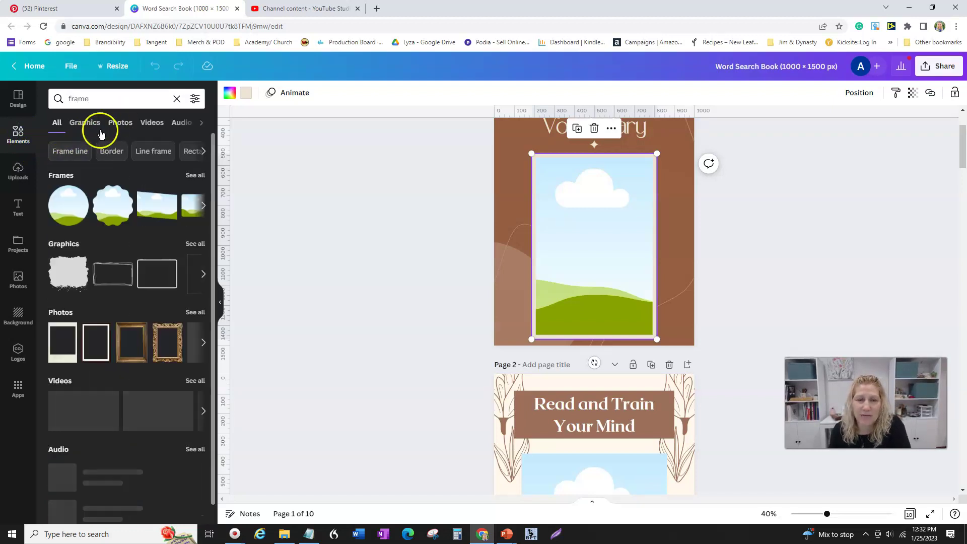
left_click(201, 179)
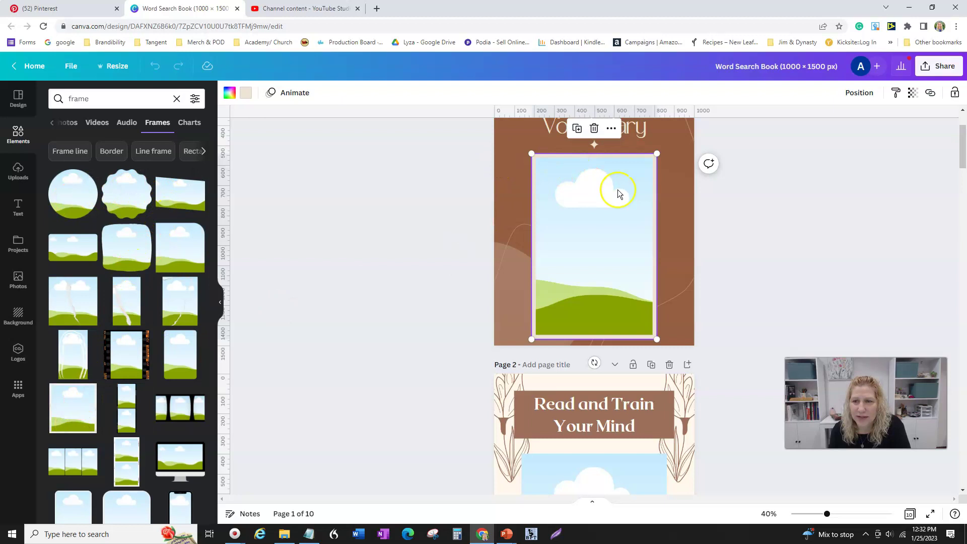
Step: Look through the available frame shapes and return to the start of the frame results
scroll(76, 363, "down", 1)
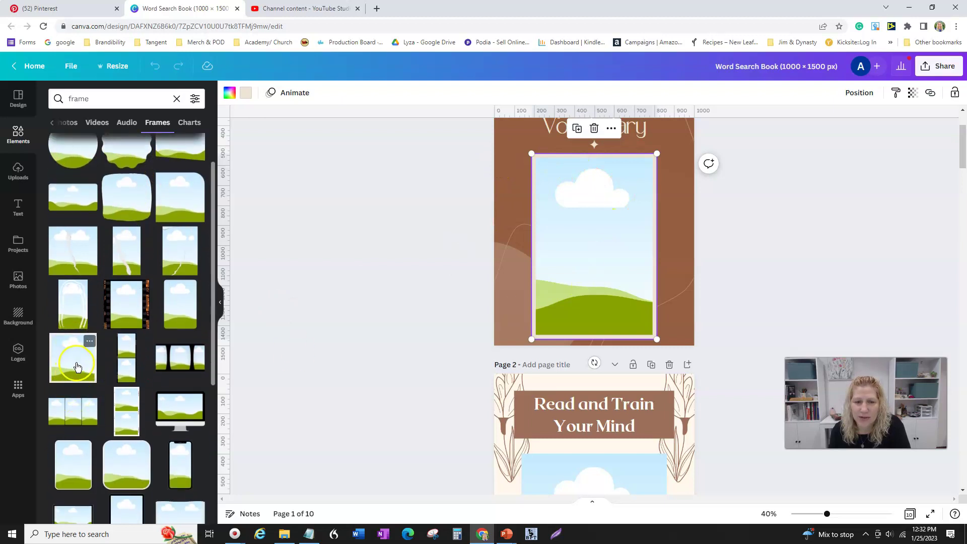
scroll(114, 402, "down", 2)
scroll(114, 401, "down", 2)
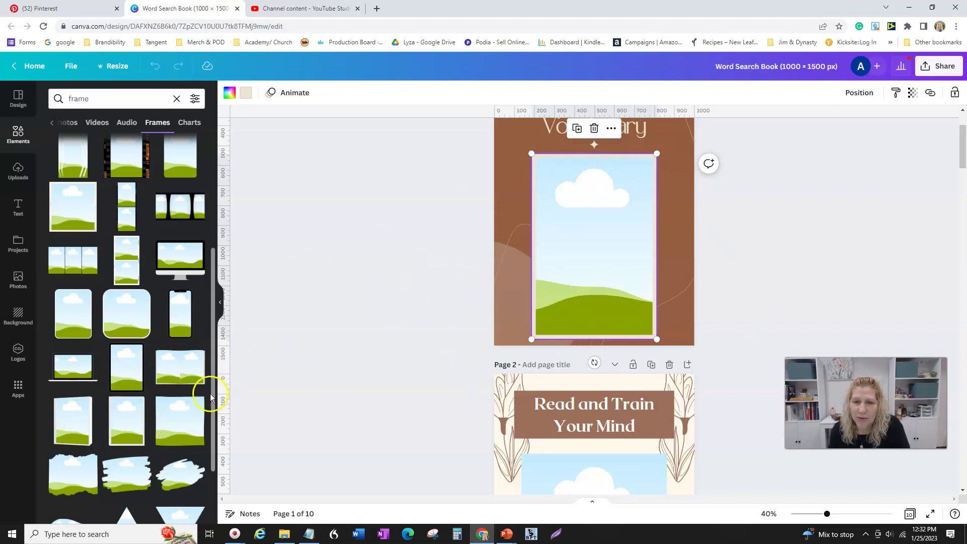
scroll(270, 226, "up", 2)
scroll(119, 216, "up", 5)
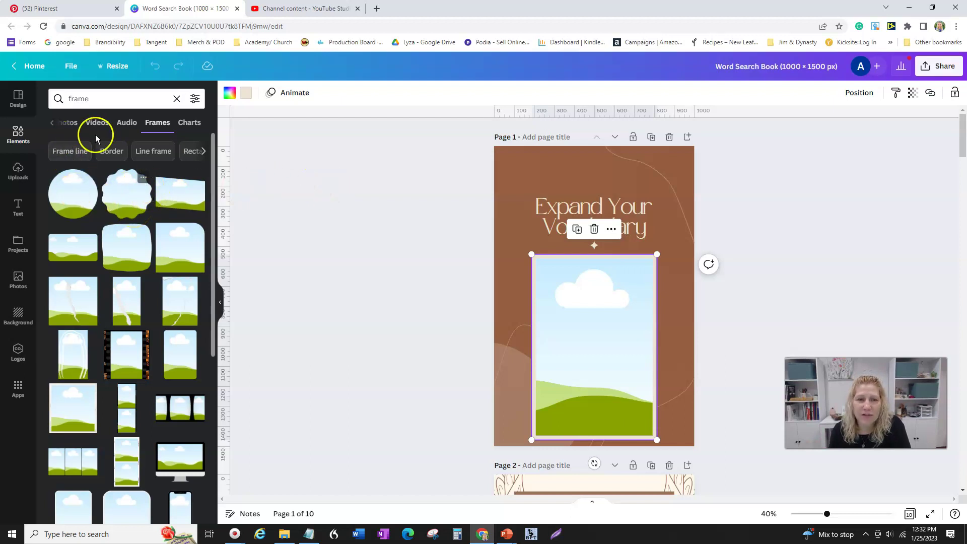
Step: Add the recently used pink flower photo to page 1 and drop it into the frame under "Expand Your Vocabulary"
left_click(18, 132)
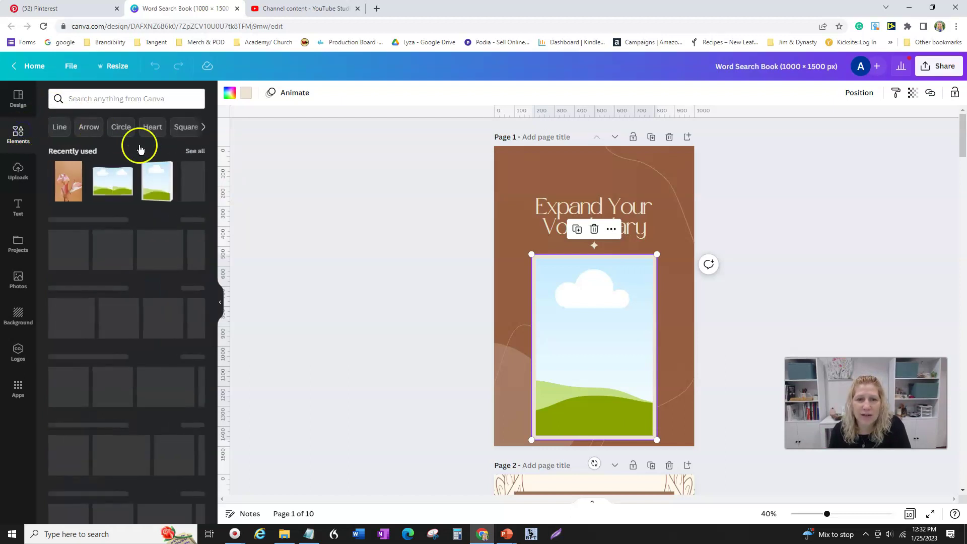
left_click(70, 183)
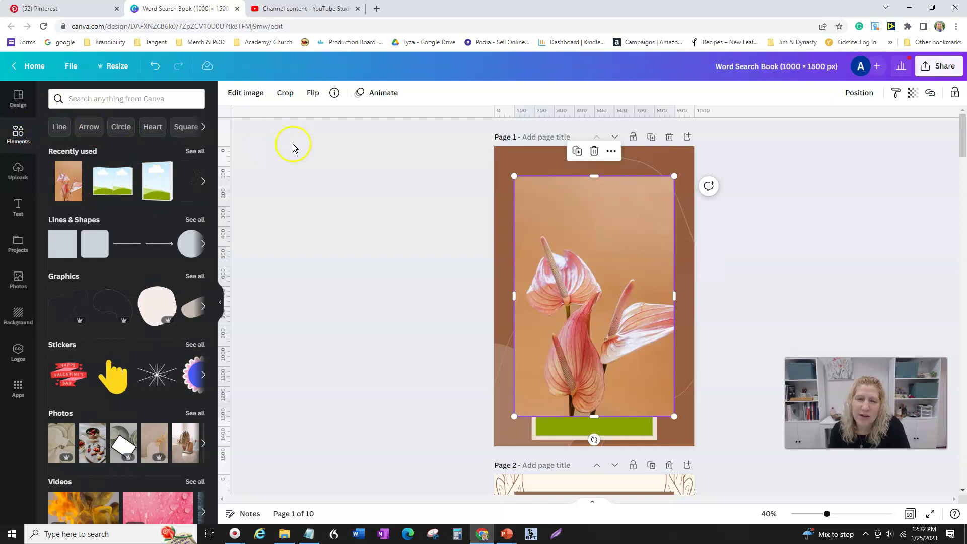
left_click_drag(565, 244, 595, 318)
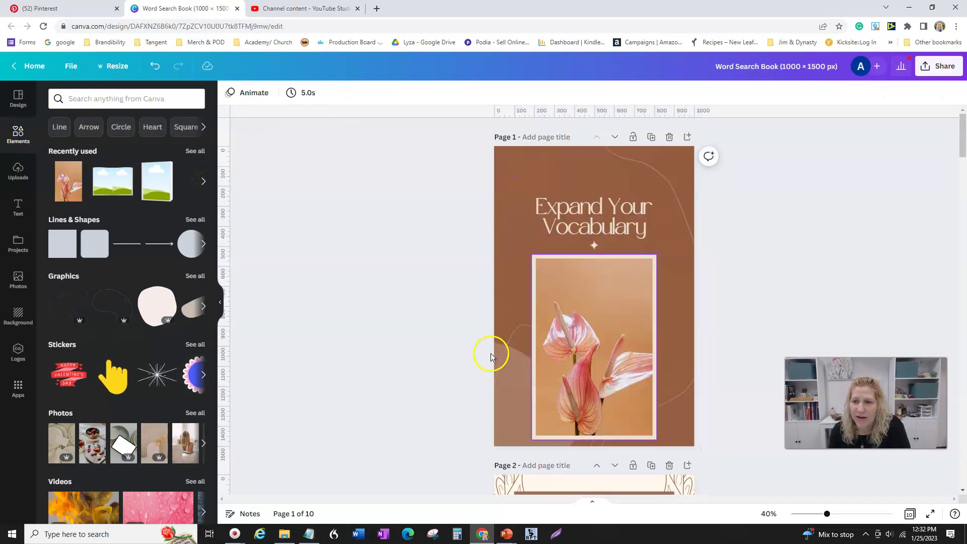
Step: Fill the frames on page 2 ("Read and Train Your Mind") and page 3 ("Large Print") with the same pink flower photo
scroll(592, 471, "down", 1)
scroll(591, 471, "down", 5)
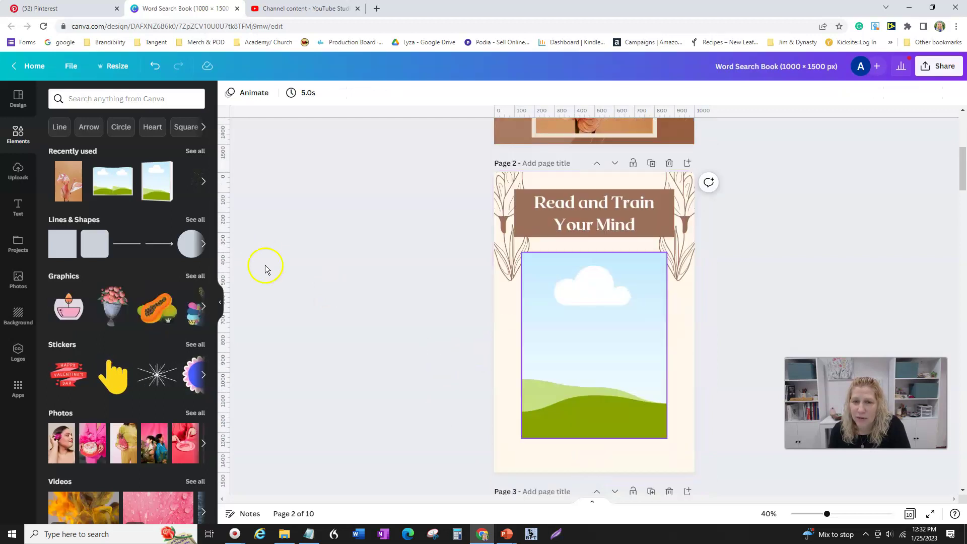
left_click_drag(68, 181, 528, 291)
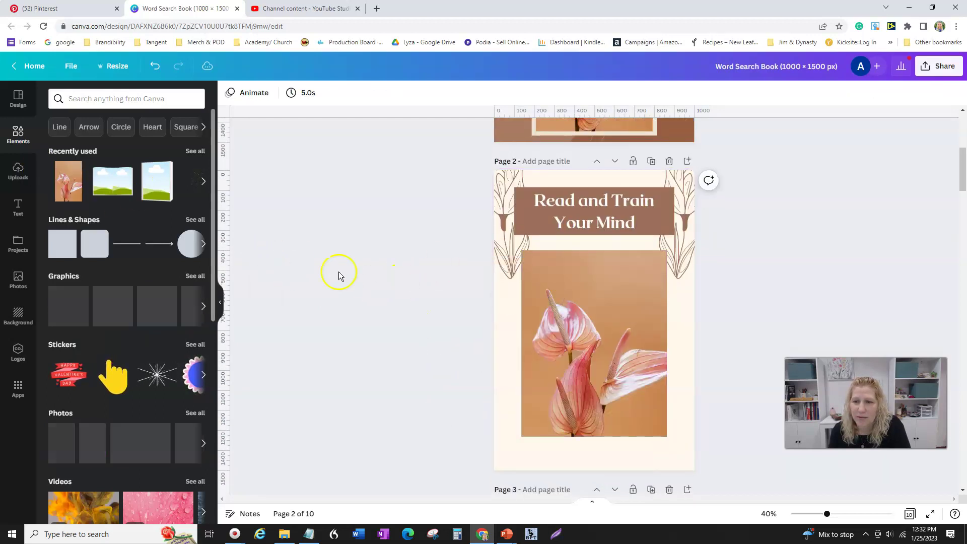
scroll(339, 274, "down", 1)
left_click_drag(69, 189, 552, 483)
scroll(462, 415, "down", 5)
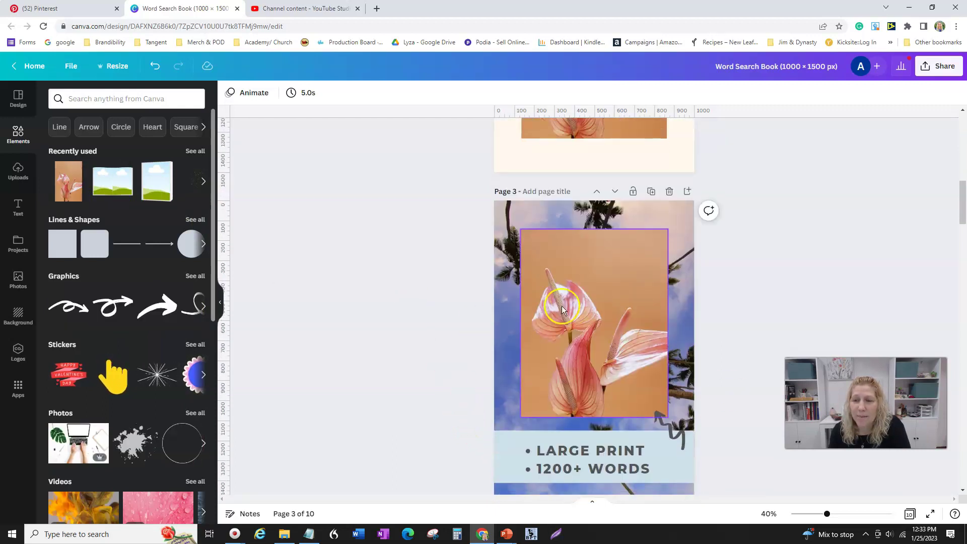
Step: Detach the flower photo from the frame on page 1 and delete it to leave the frame empty
scroll(555, 307, "up", 12)
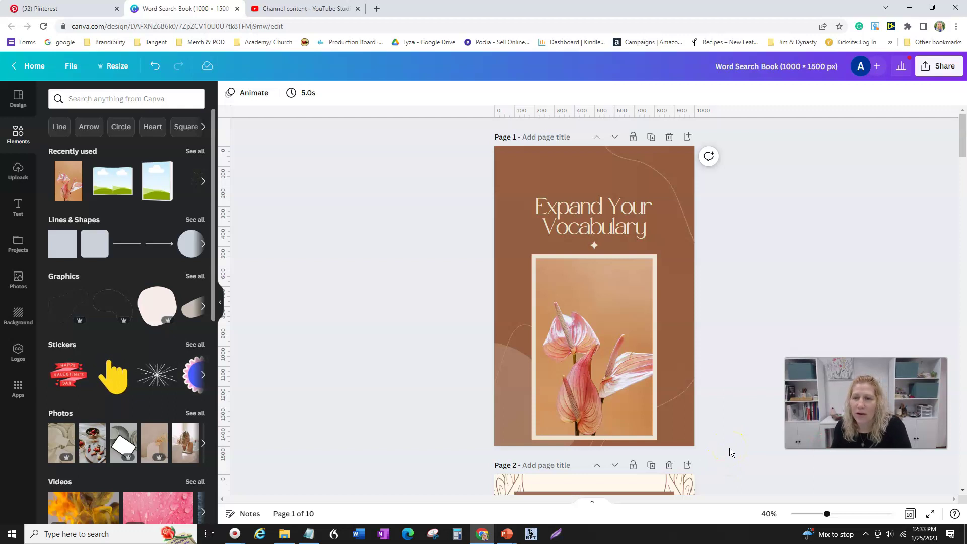
scroll(712, 403, "down", 2)
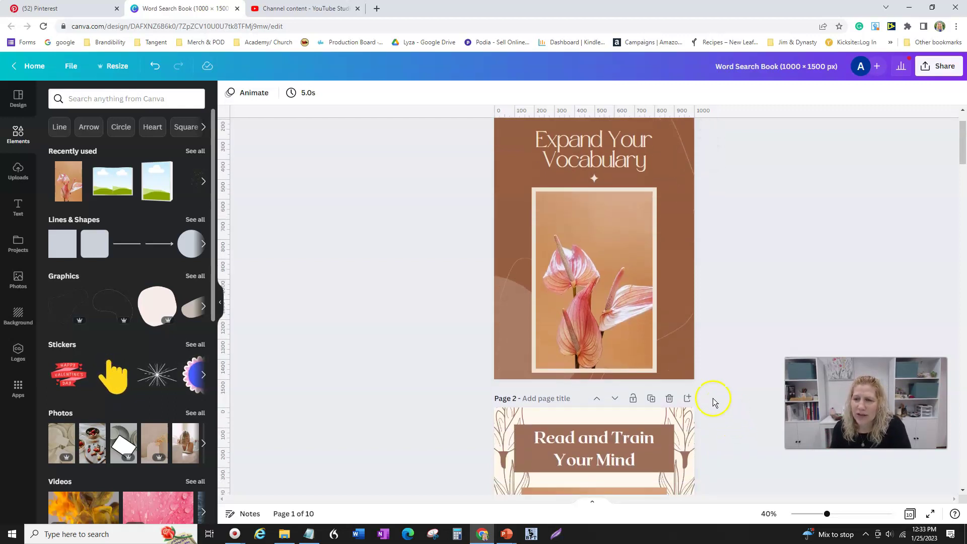
left_click(593, 258)
scroll(594, 256, "up", 1)
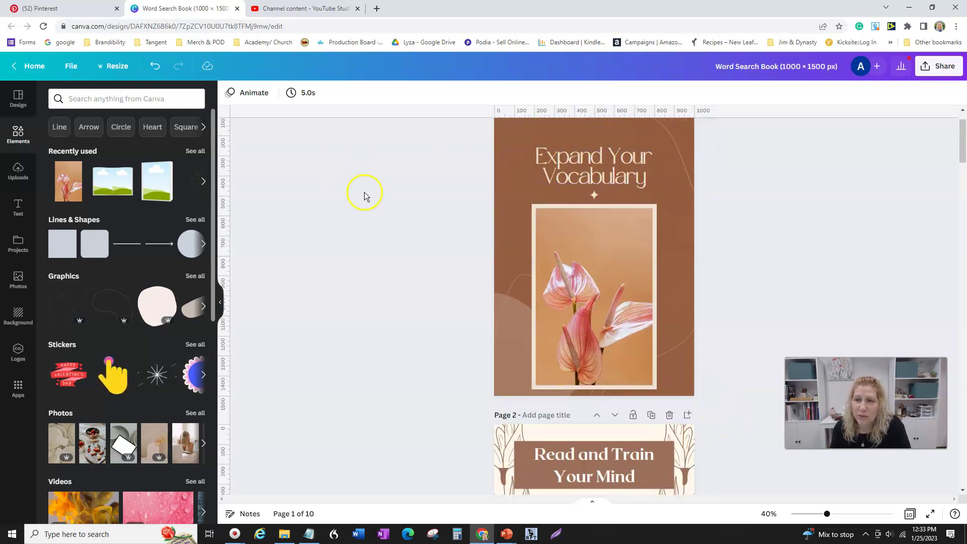
right_click(554, 285)
left_click(602, 487)
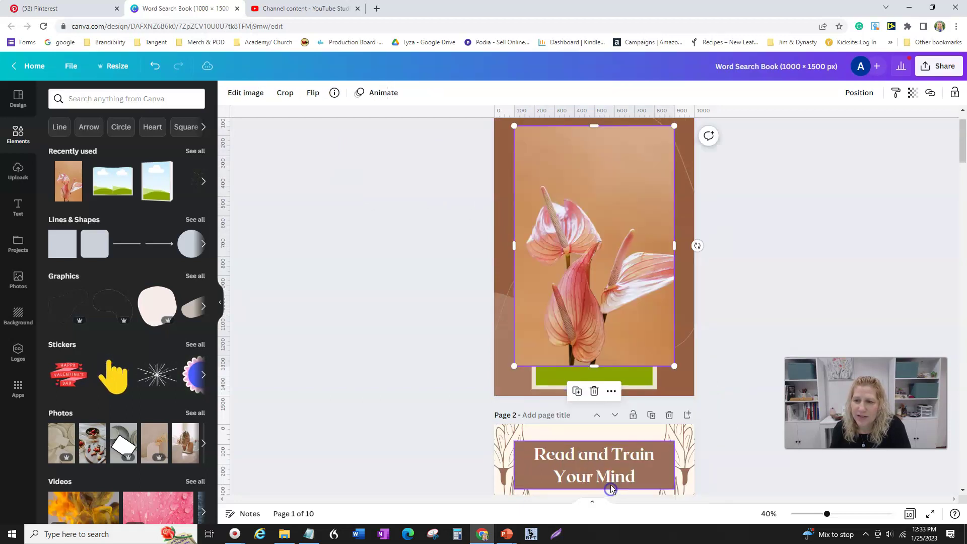
key("Delete")
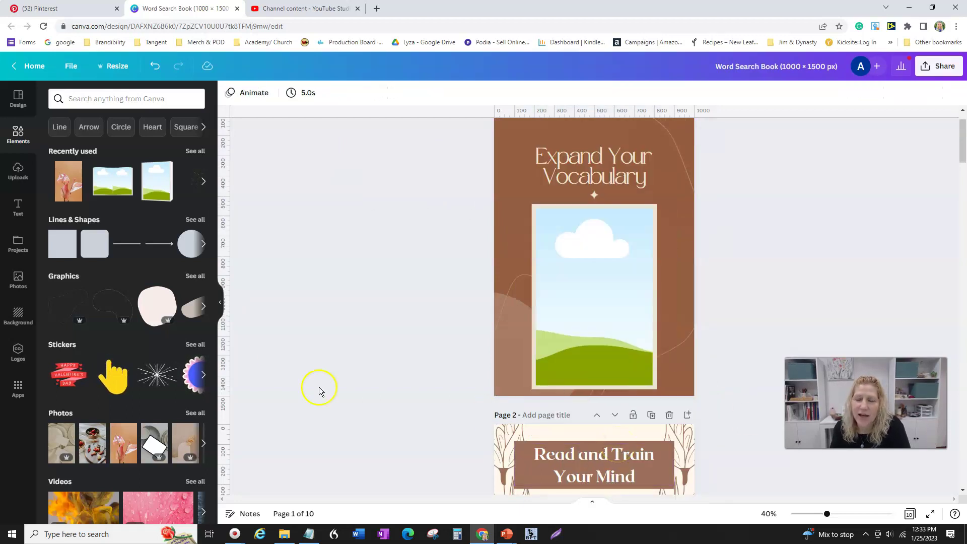
Step: Detach the flower photo from the frame on page 2, "Read and Train Your Mind", and delete it
scroll(734, 436, "down", 4)
left_click(606, 423)
right_click(609, 429)
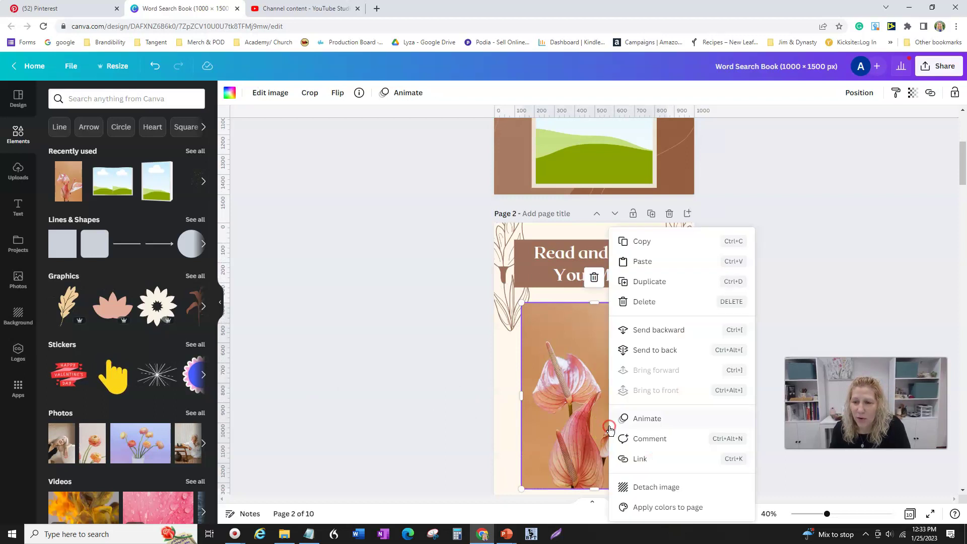
left_click(644, 487)
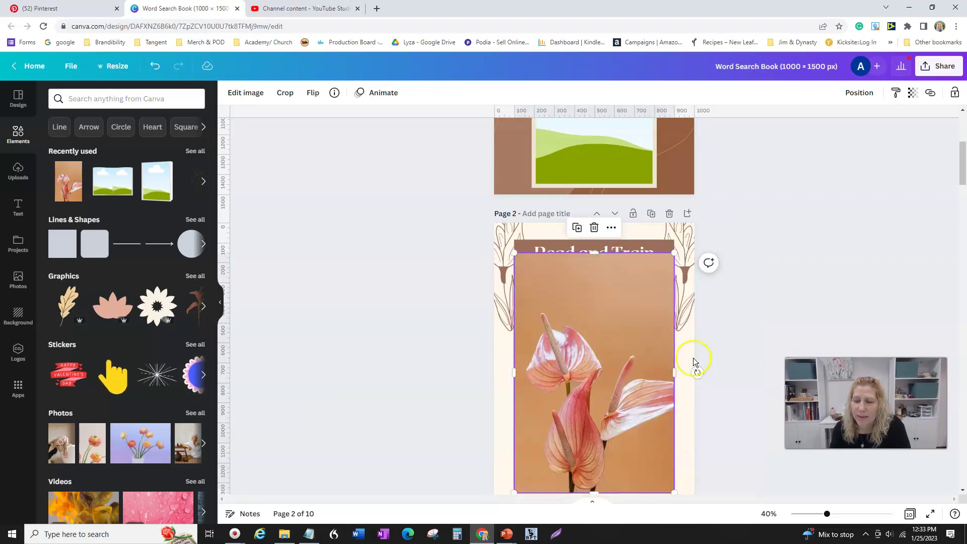
key("Delete")
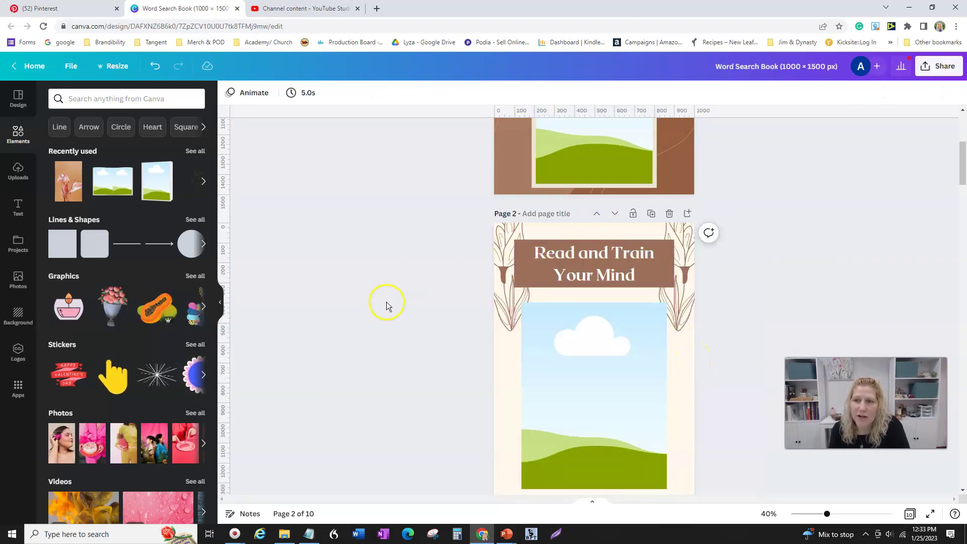
Step: Look through all the pin templates down to page 10 and return to the "Large Print" design on page 3
scroll(384, 303, "up", 3)
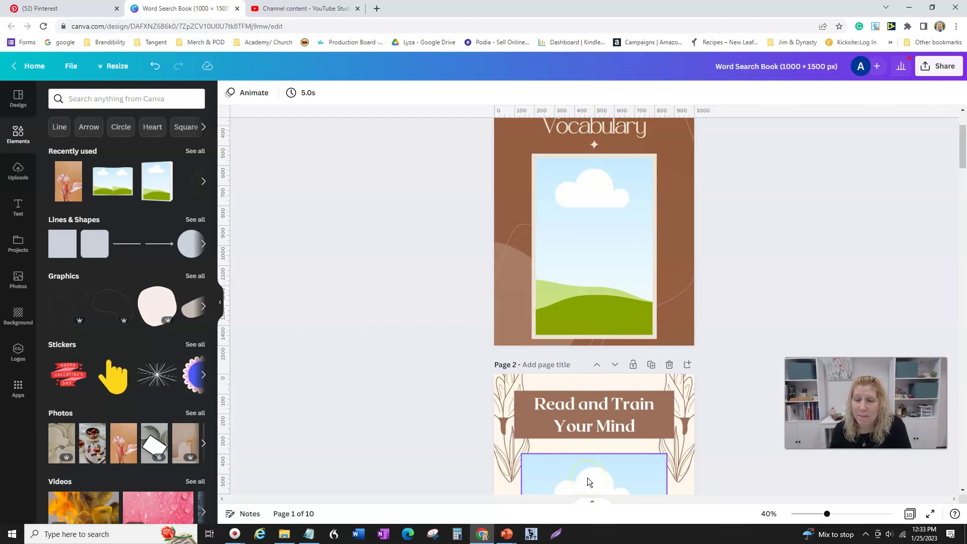
scroll(587, 478, "down", 20)
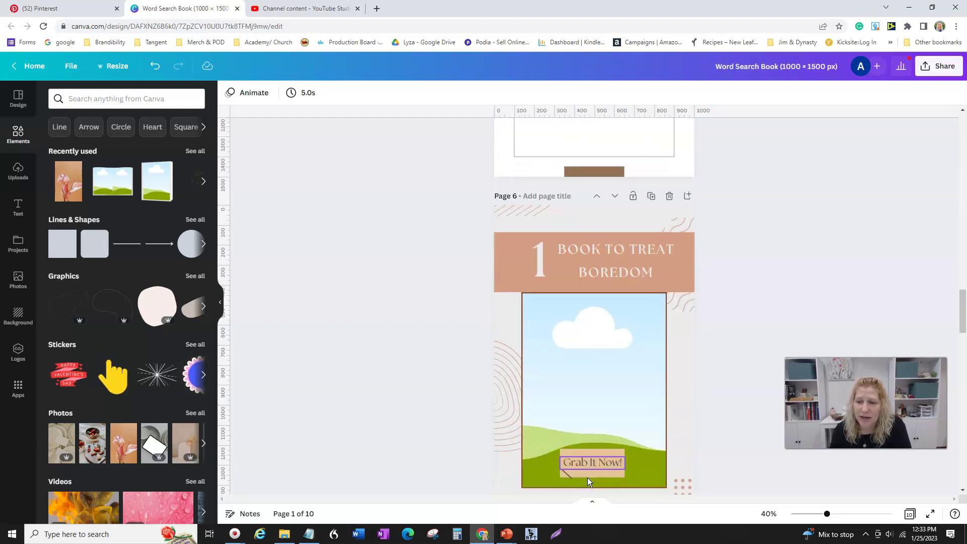
scroll(588, 478, "down", 20)
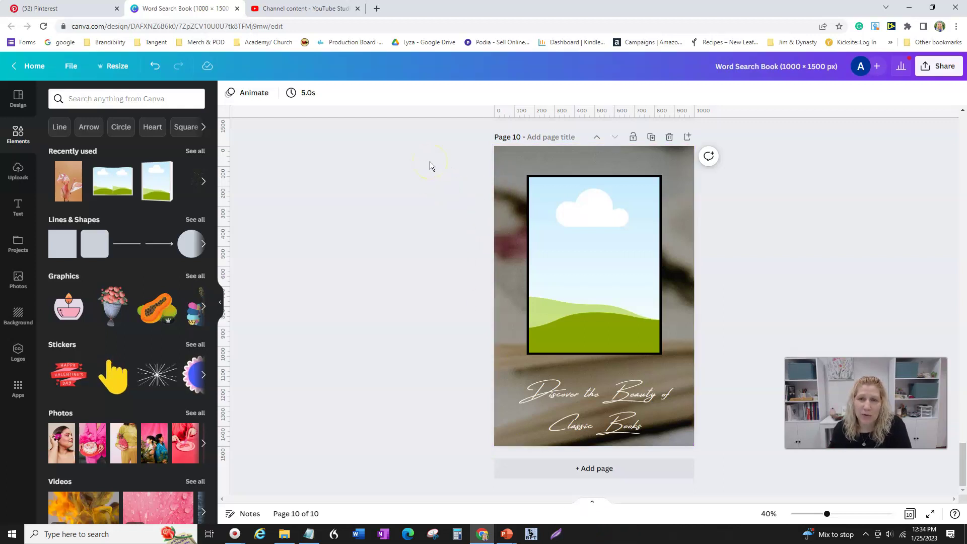
scroll(436, 171, "up", 15)
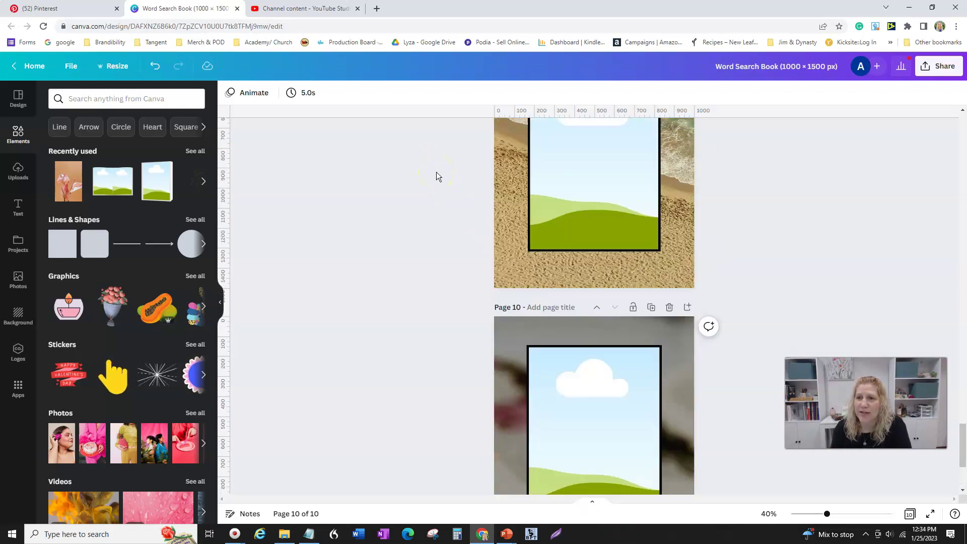
scroll(436, 173, "up", 20)
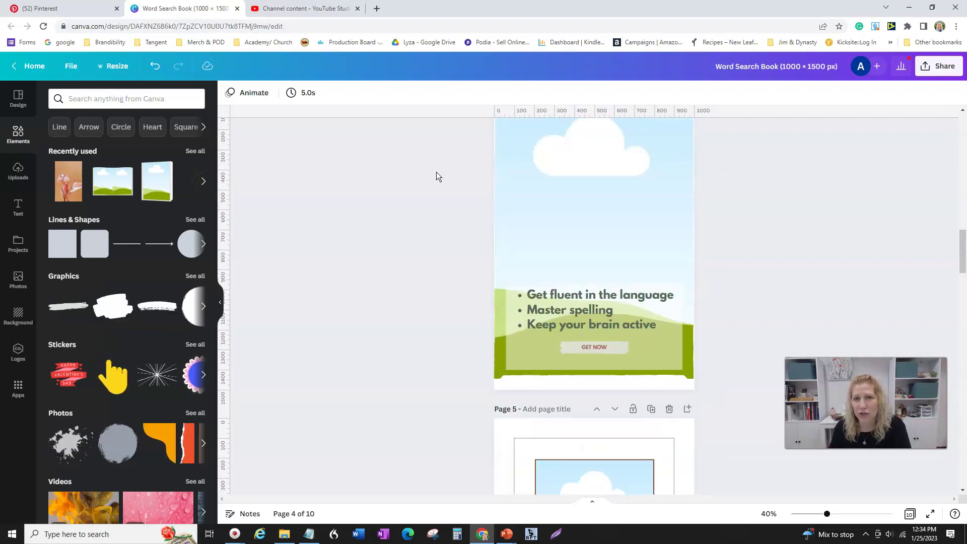
scroll(436, 172, "up", 10)
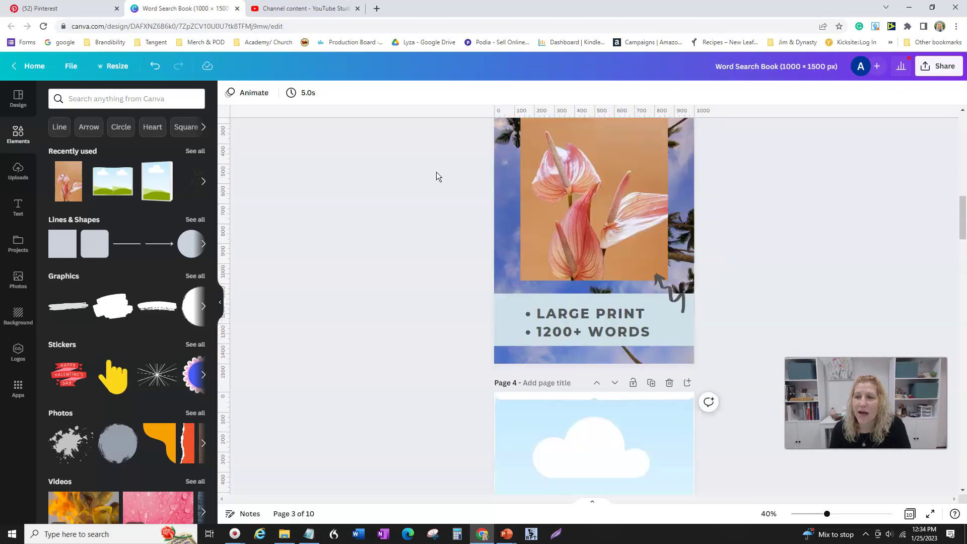
scroll(437, 173, "up", 3)
scroll(554, 280, "down", 5)
Step: Select the palm tree background of page 3 and apply the Simple page animation
left_click(585, 307)
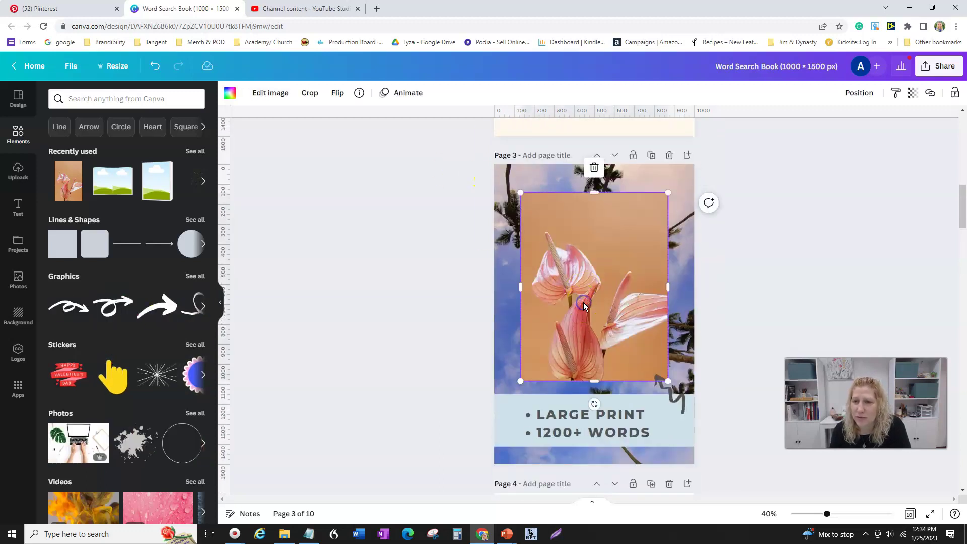
left_click(678, 180)
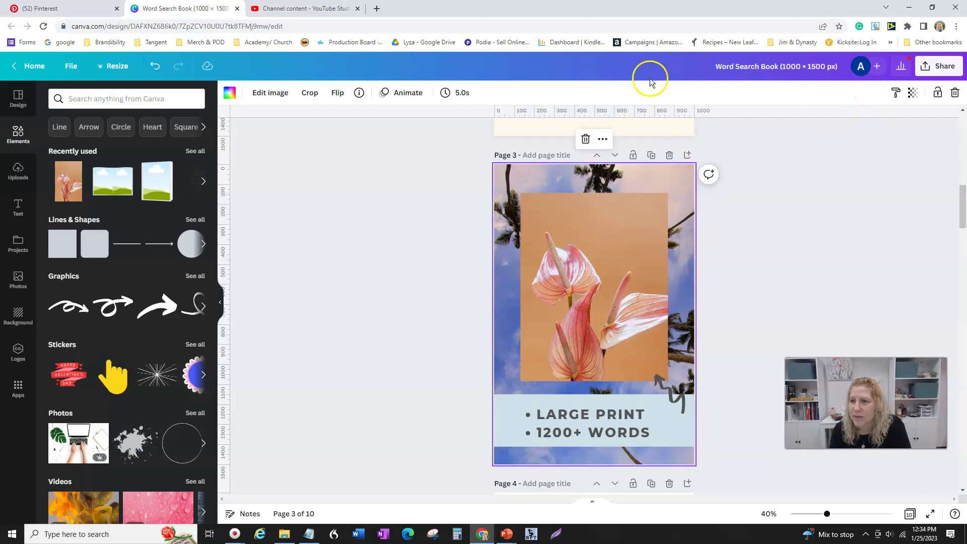
left_click(397, 94)
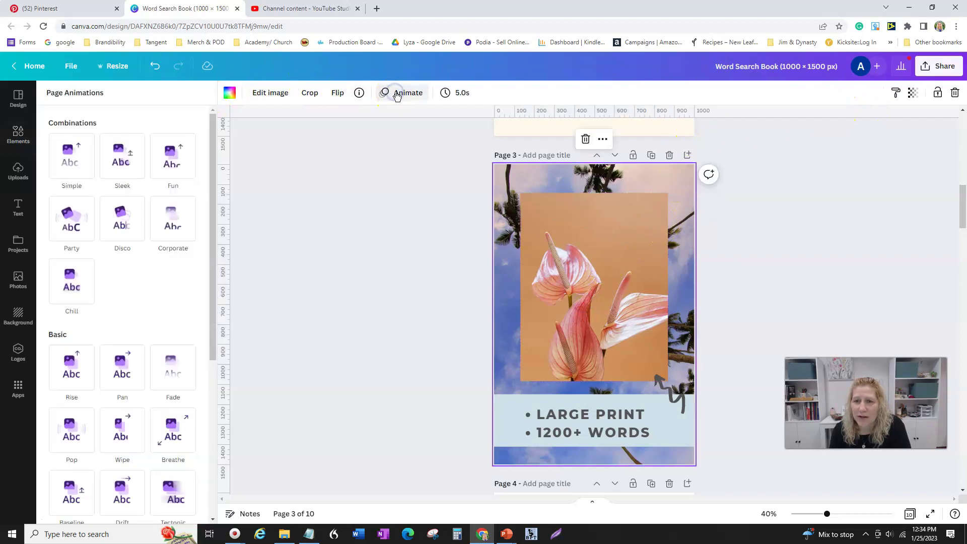
left_click(70, 164)
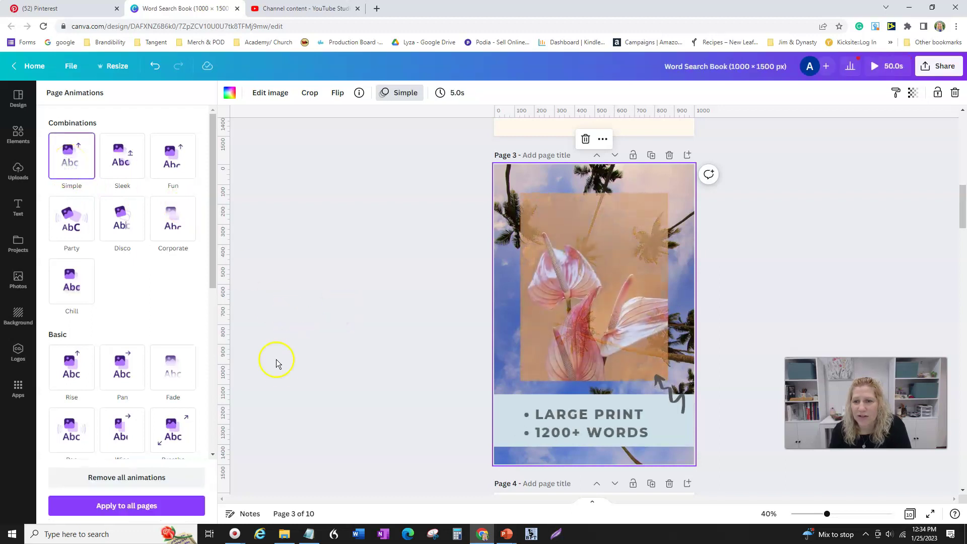
Step: Try the Disco, Sleek and Fun page animations on page 3
left_click(123, 217)
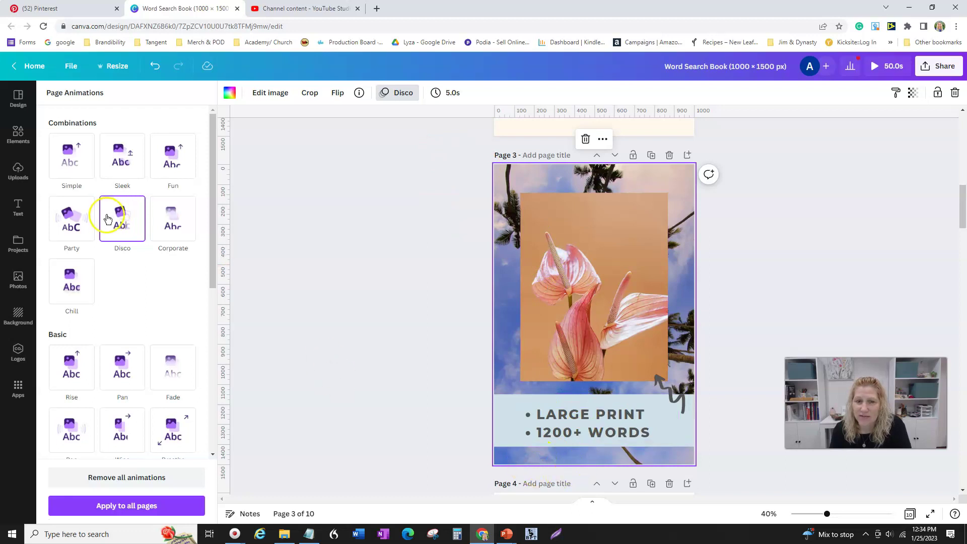
left_click(121, 157)
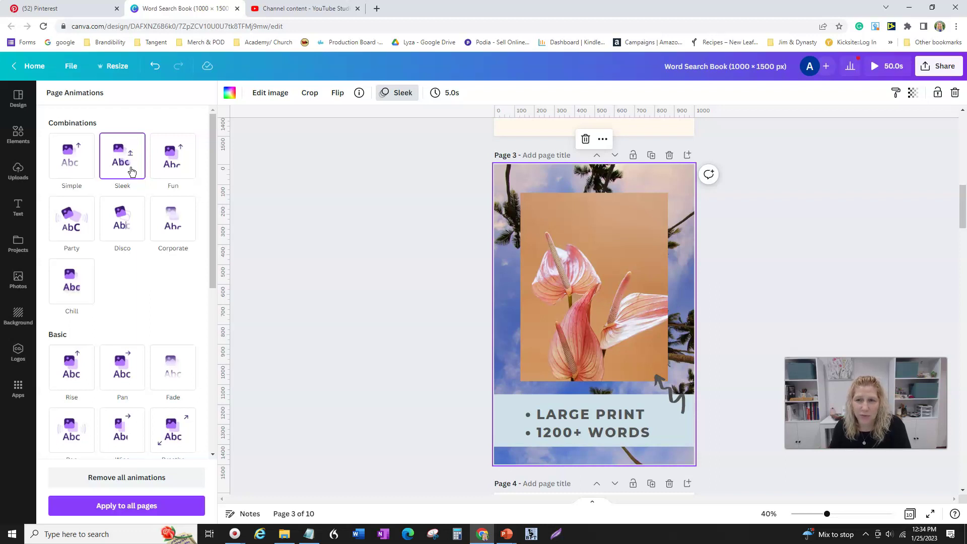
left_click(176, 160)
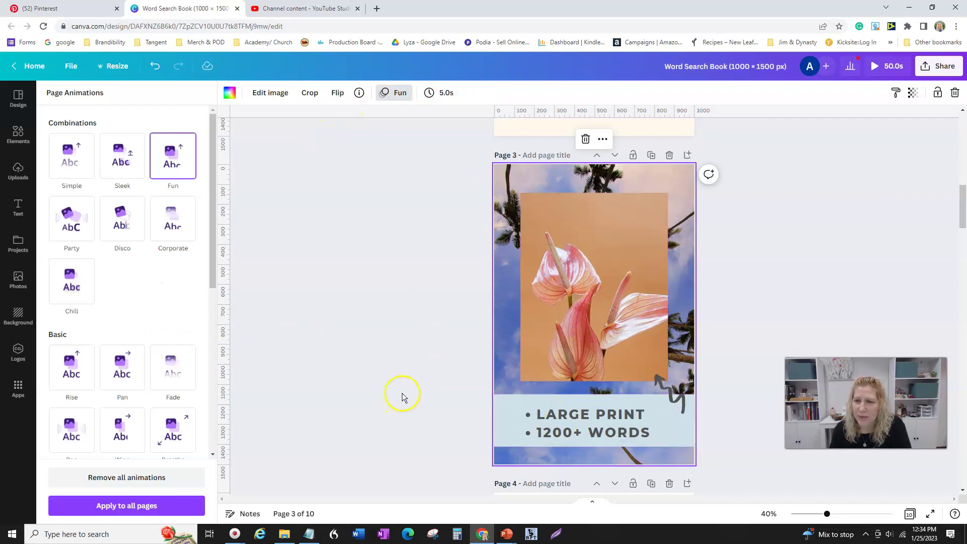
scroll(398, 395, "down", 2)
scroll(595, 222, "up", 2)
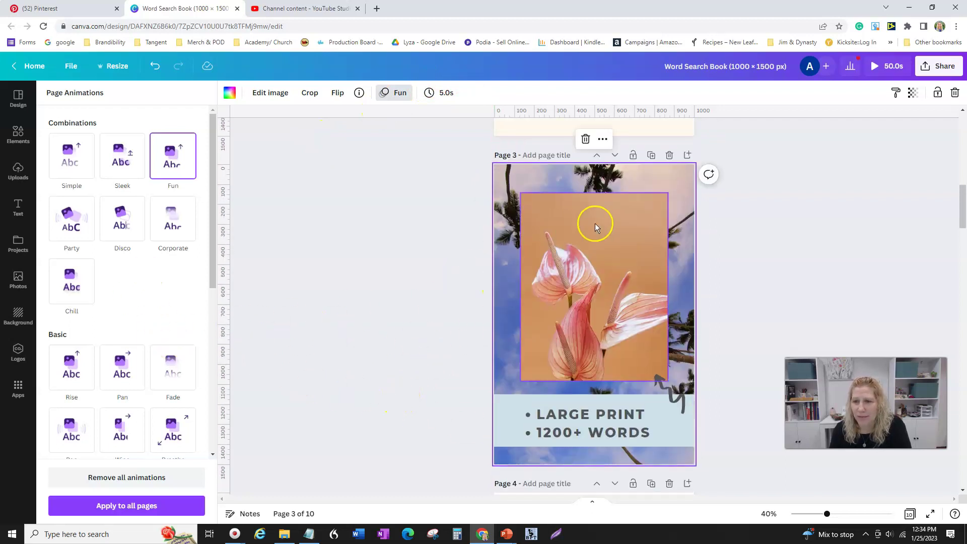
Step: Preview the Sleek animation on page 3 once more and set the page animation to Fun
left_click(118, 161)
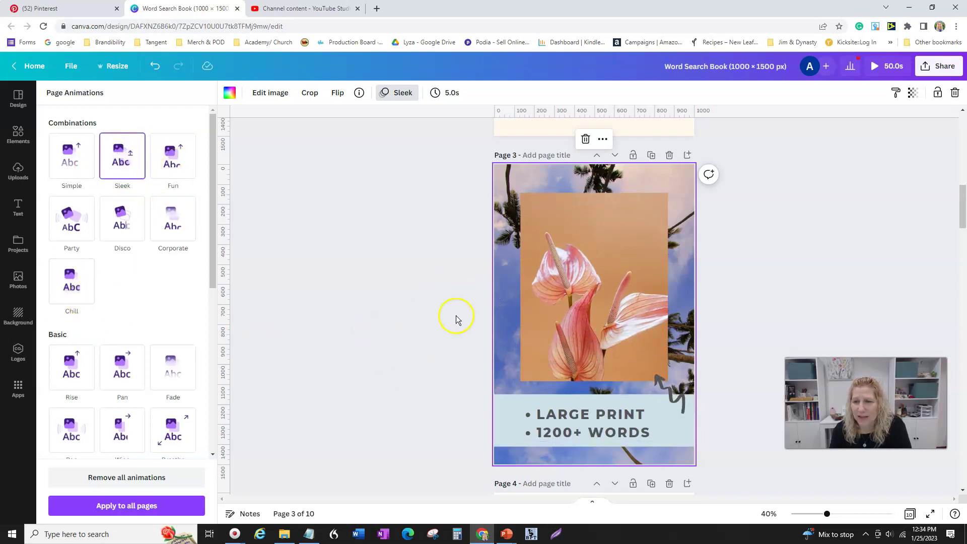
scroll(367, 362, "down", 5)
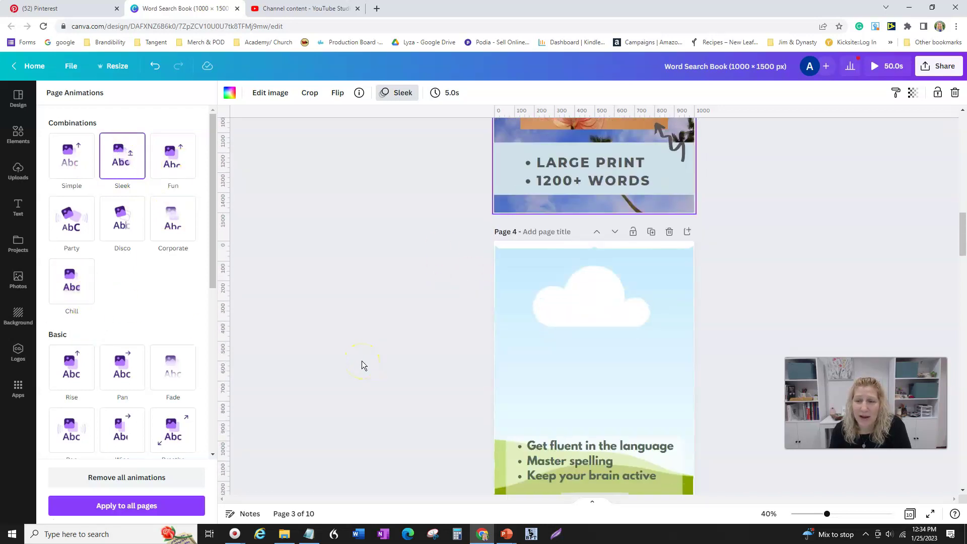
scroll(363, 365, "up", 5)
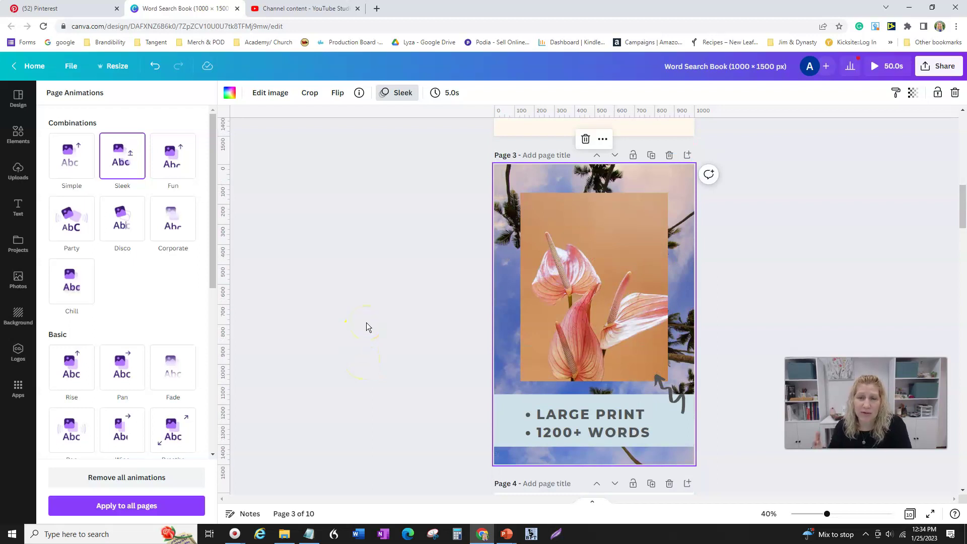
left_click(177, 160)
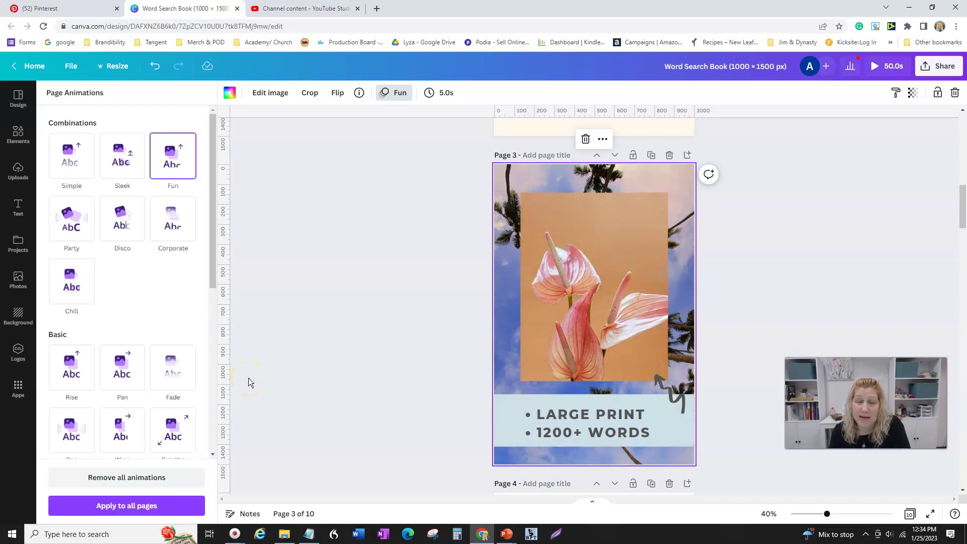
scroll(302, 379, "up", 10)
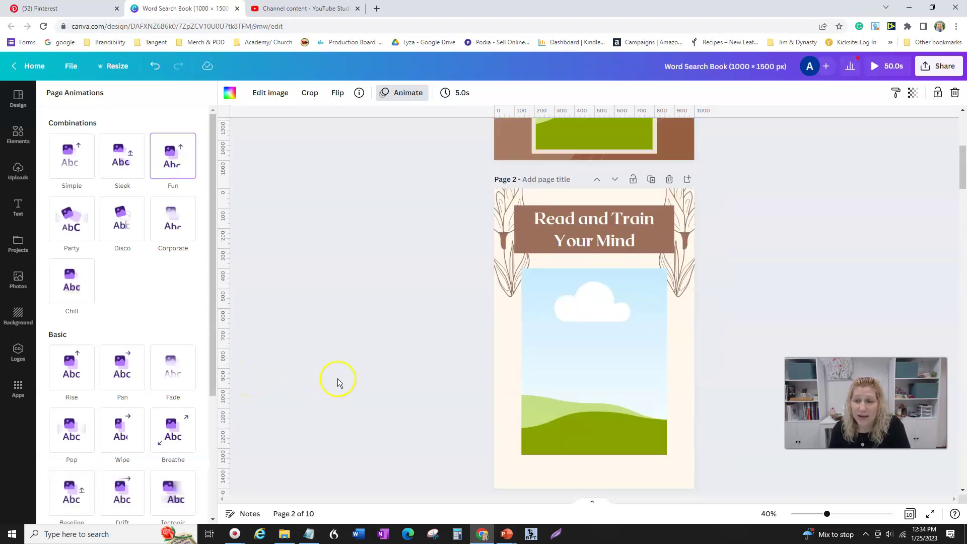